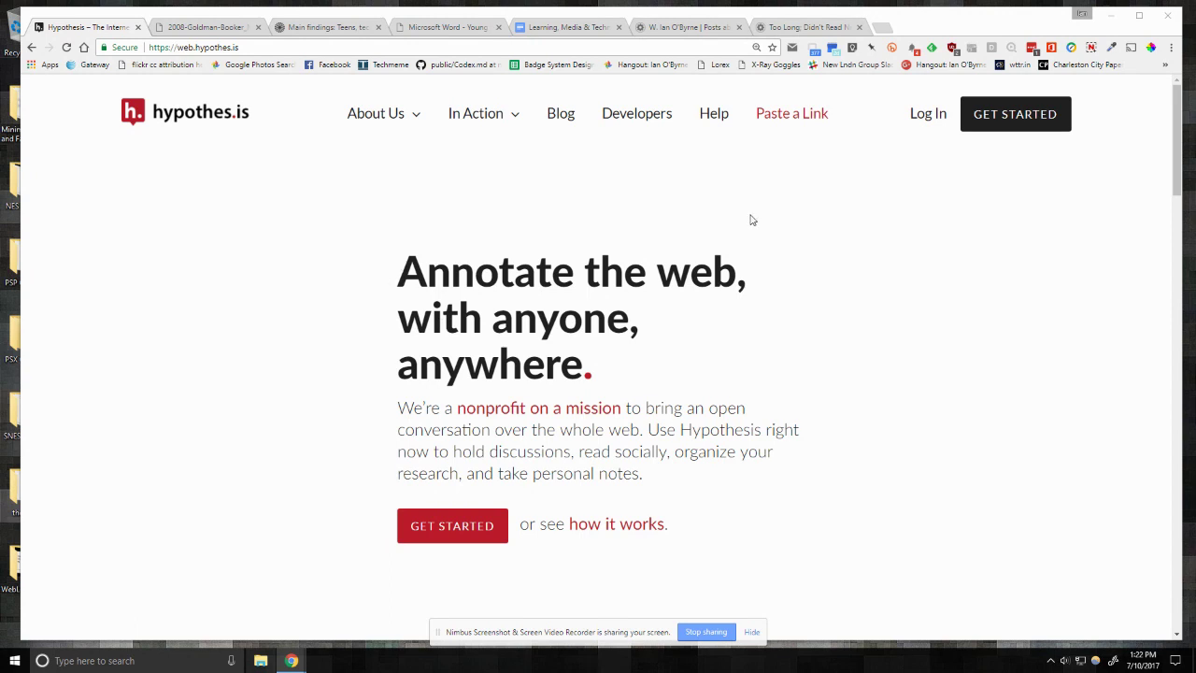
Log in to Hypothesis and turn on its annotation extension for the "Mixing the Digital, Social, and Cultural" PDF
{"action": "left_click", "coordinate": [934, 120]}
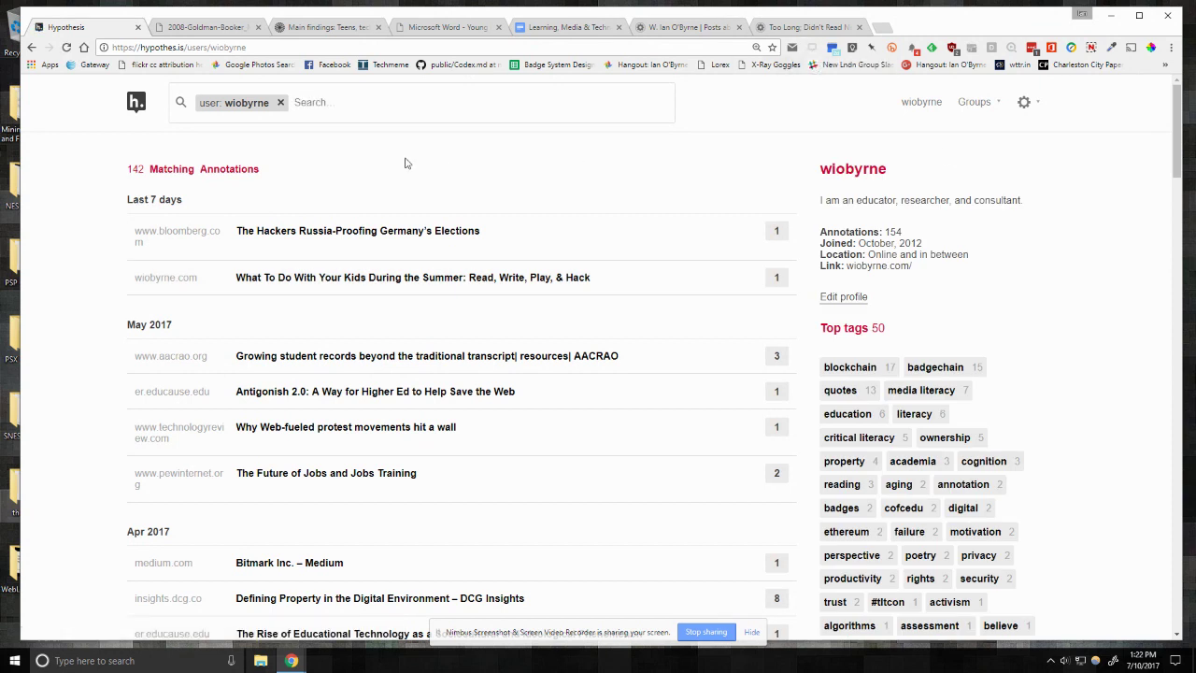
{"action": "left_click", "coordinate": [207, 27]}
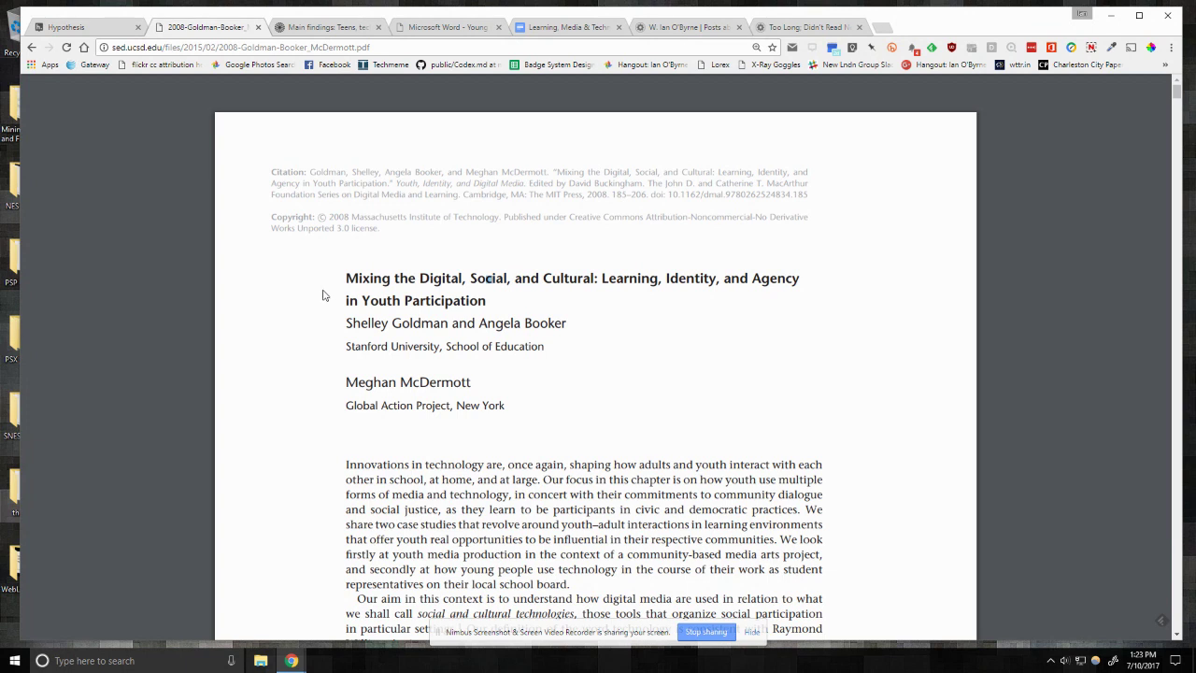
{"action": "scroll", "coordinate": [496, 377], "scroll_direction": "down", "scroll_amount": 1}
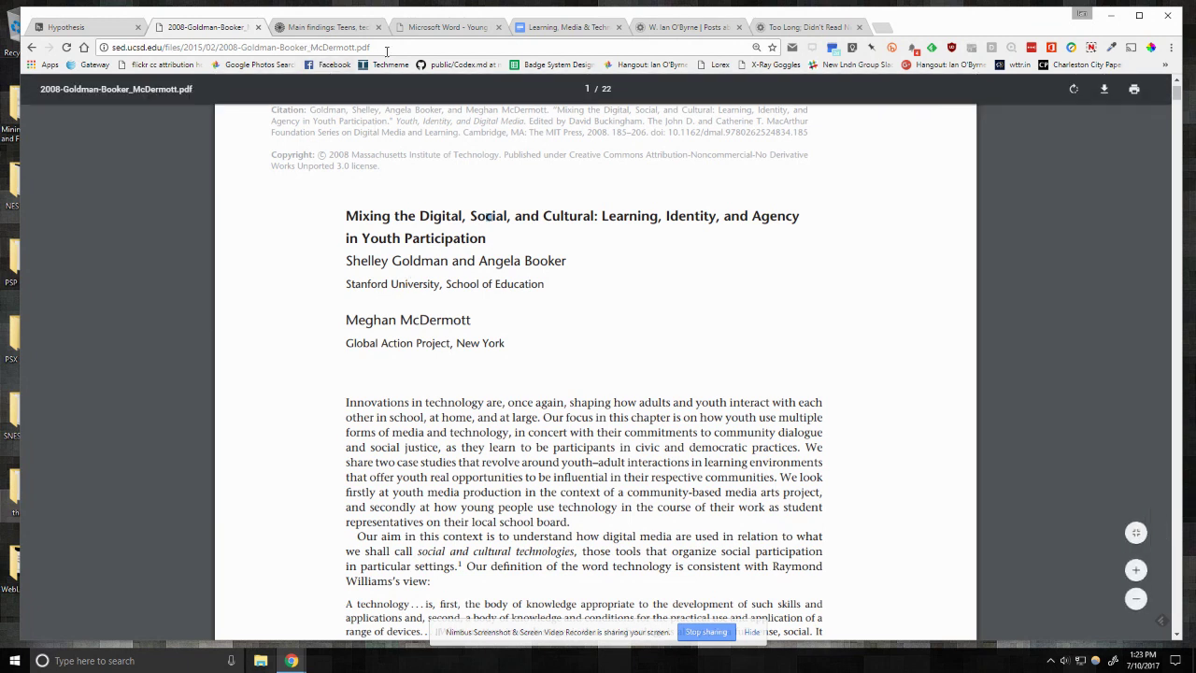
{"action": "scroll", "coordinate": [408, 240], "scroll_direction": "down", "scroll_amount": 2}
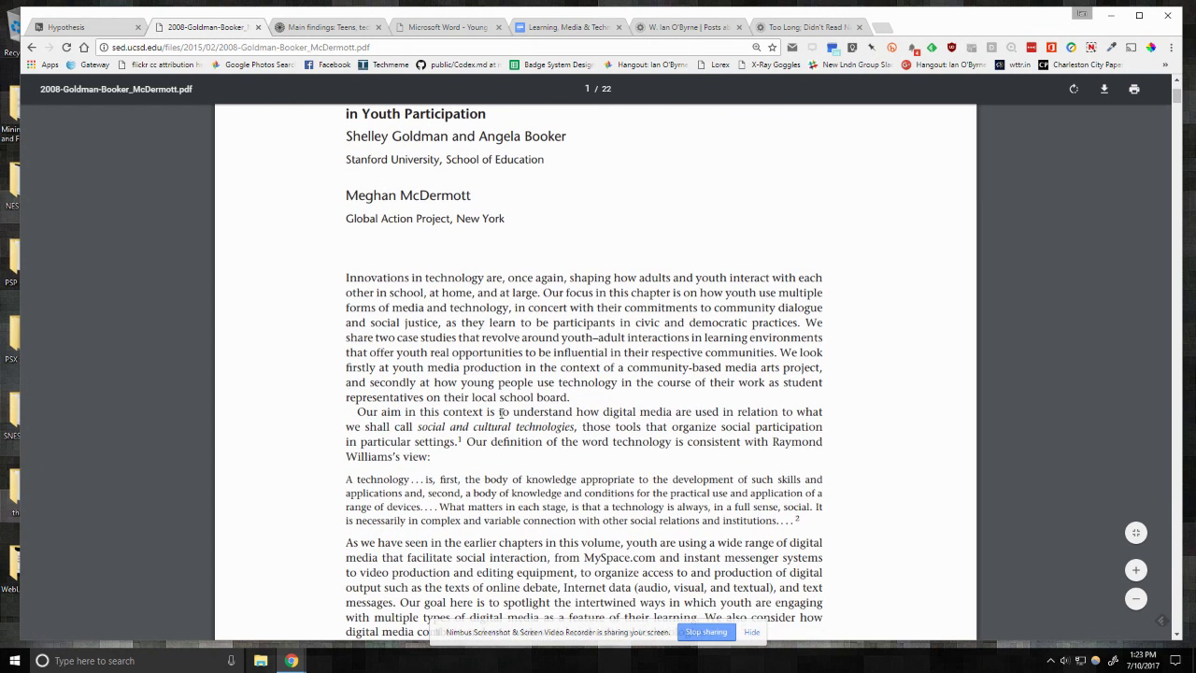
{"action": "left_click_drag", "start_coordinate": [418, 428], "coordinate": [574, 427]}
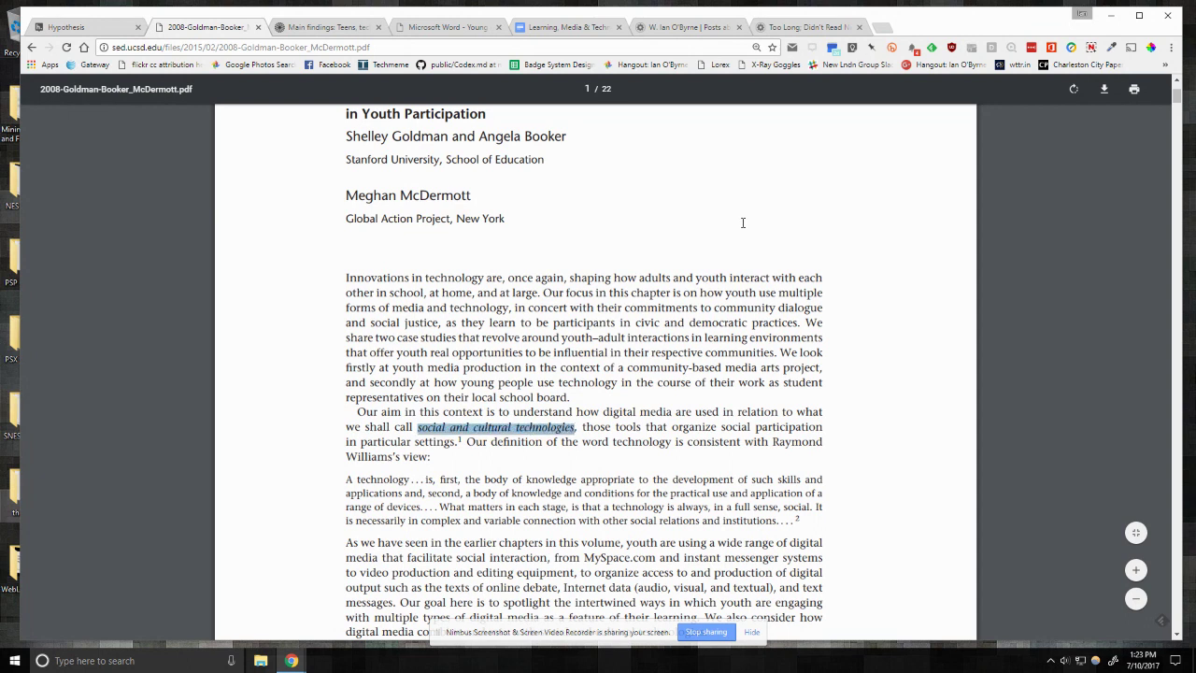
{"action": "left_click", "coordinate": [811, 47]}
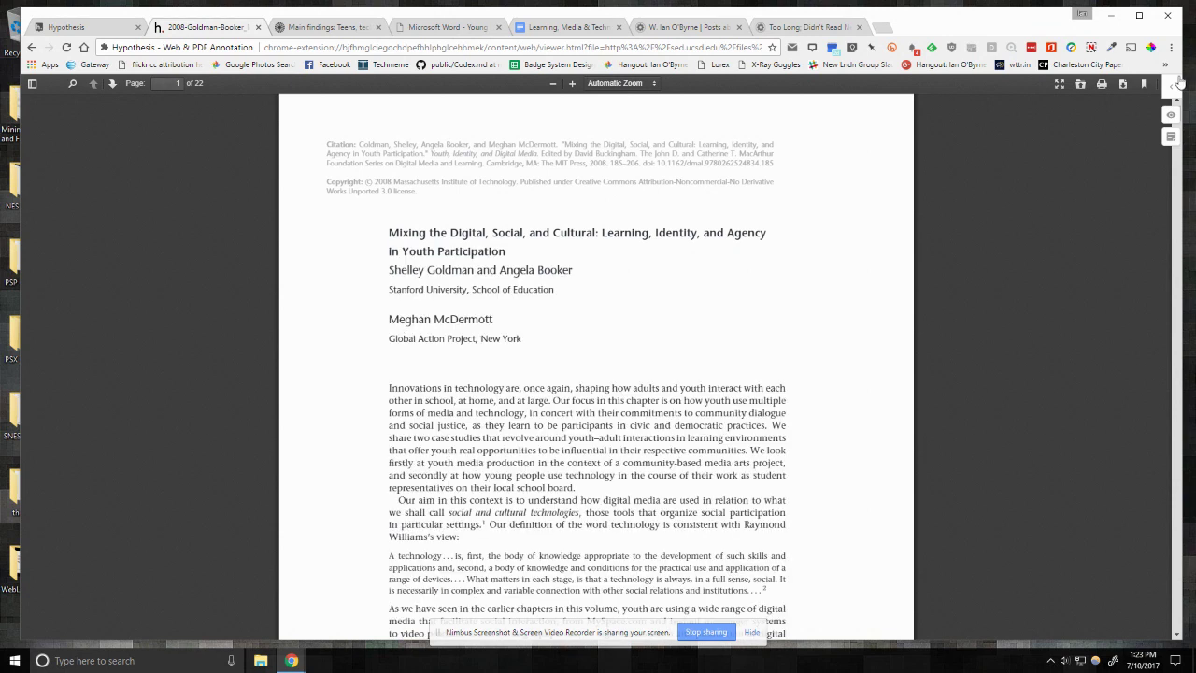
Look at the account options in the annotation sidebar and collapse the sidebar
{"action": "left_click", "coordinate": [1175, 85]}
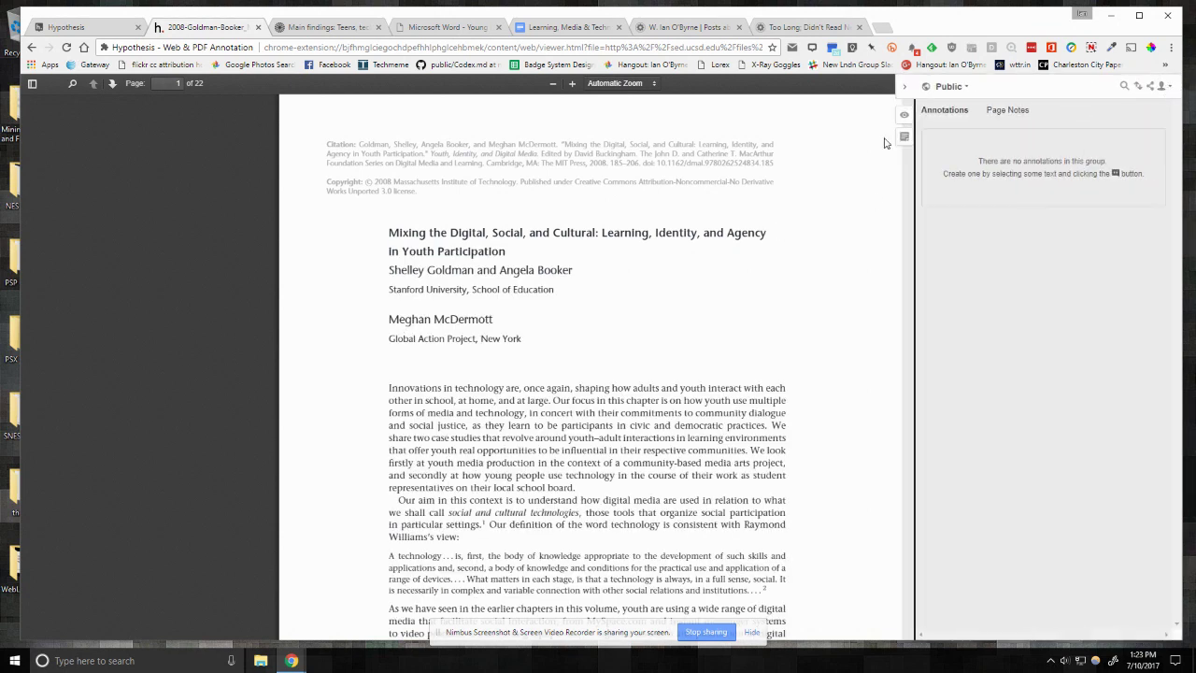
{"action": "left_click", "coordinate": [1160, 86]}
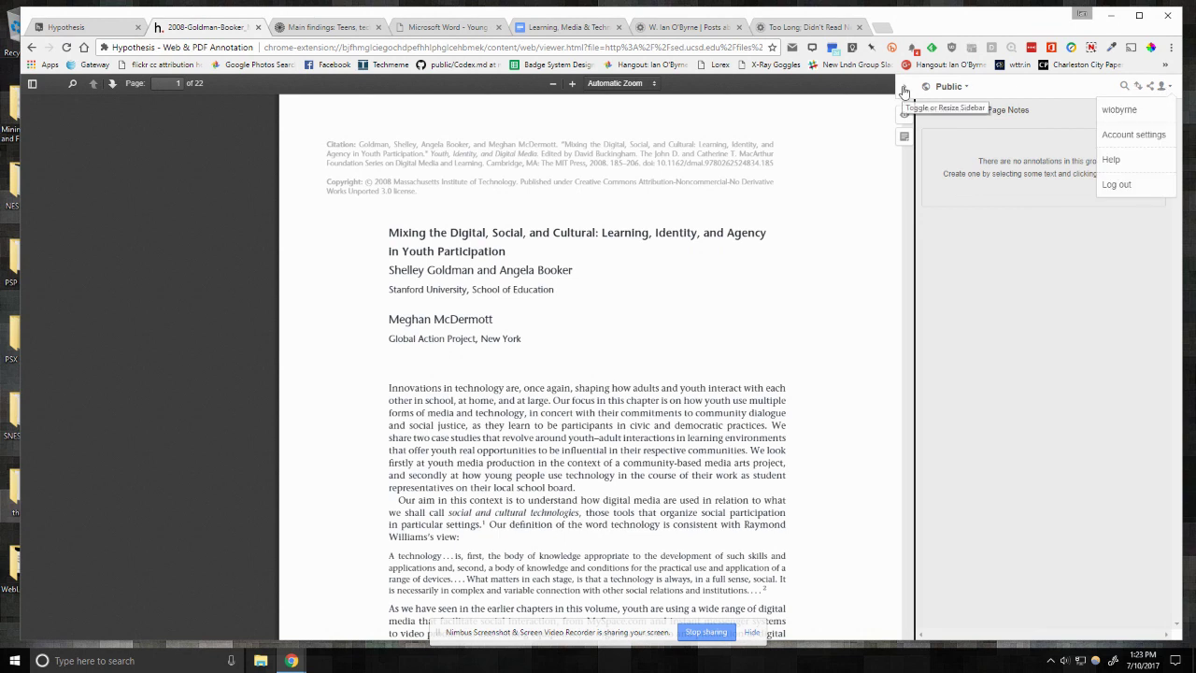
{"action": "left_click", "coordinate": [904, 91]}
Annotate the phrase "social and cultural technologies" in the PDF with the comment "I like this framing."
{"action": "scroll", "coordinate": [473, 442], "scroll_direction": "down", "scroll_amount": 2}
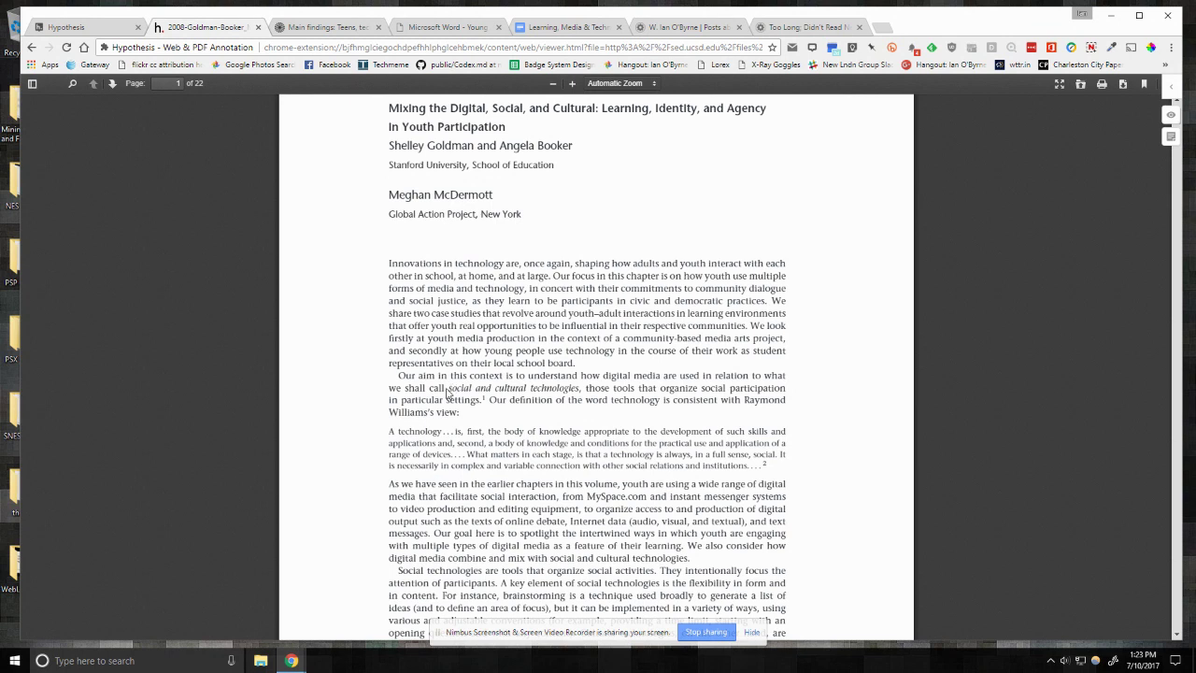
{"action": "left_click_drag", "start_coordinate": [449, 385], "coordinate": [578, 386]}
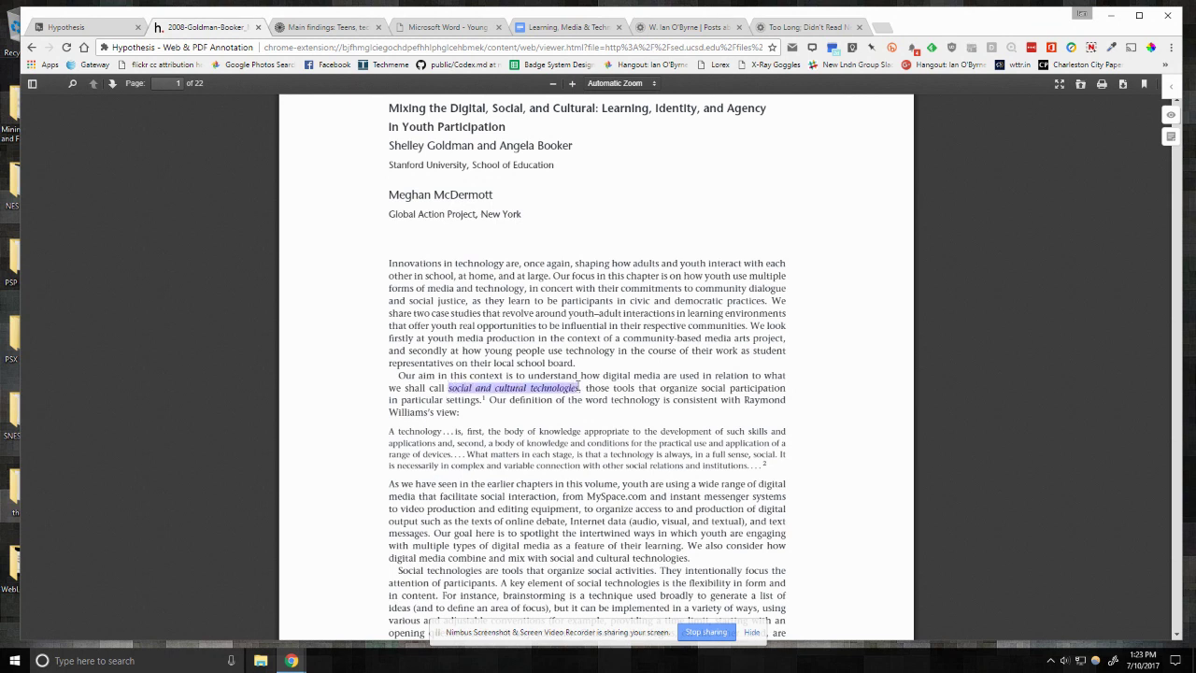
{"action": "left_click", "coordinate": [638, 377]}
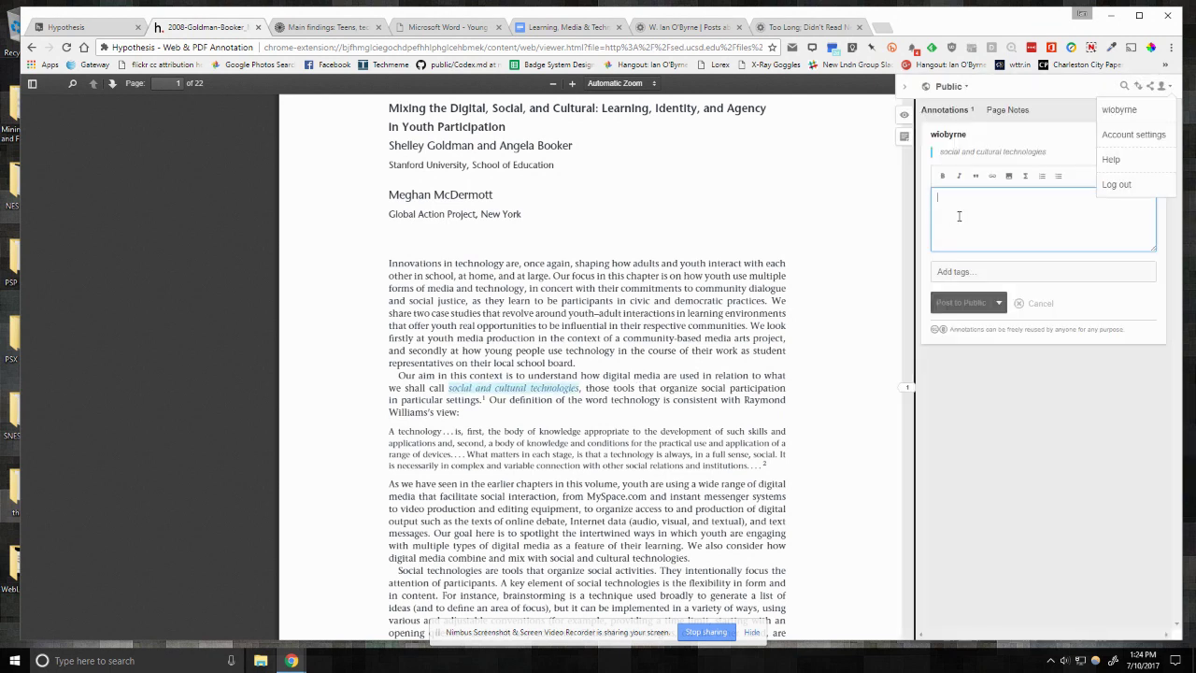
{"action": "type", "text": "I like this framing"}
Tag the PDF annotation with youth, advocacy, technology and cofcedu
{"action": "left_click", "coordinate": [981, 271]}
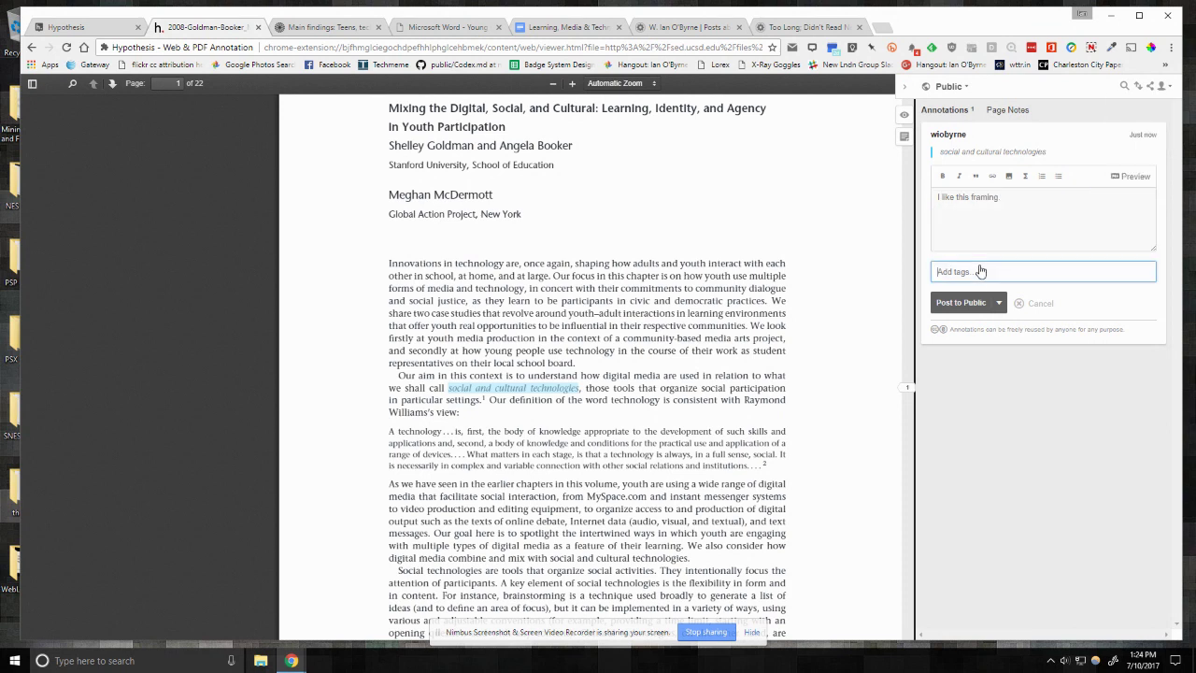
{"action": "type", "text": "youth"}
{"action": "key", "text": "Return"}
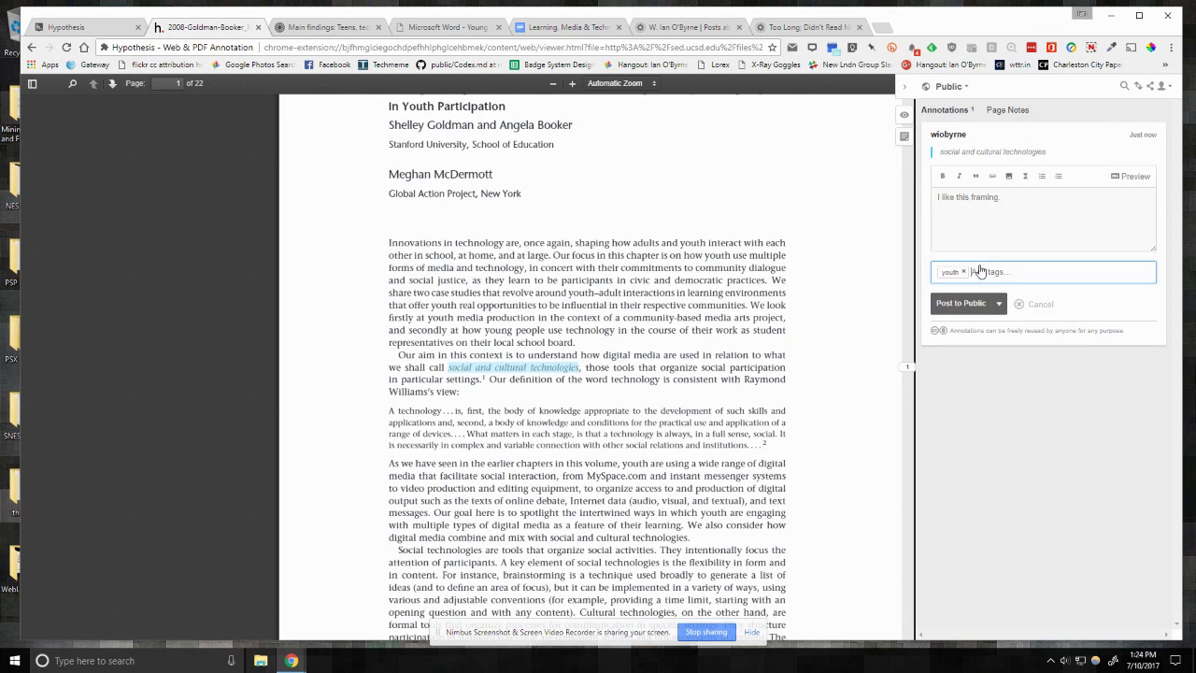
{"action": "type", "text": "so"}
{"action": "type", "text": "vocacy"}
{"action": "key", "text": "Return"}
{"action": "type", "text": "technology"}
{"action": "key", "text": "Return"}
{"action": "type", "text": "cofcedu"}
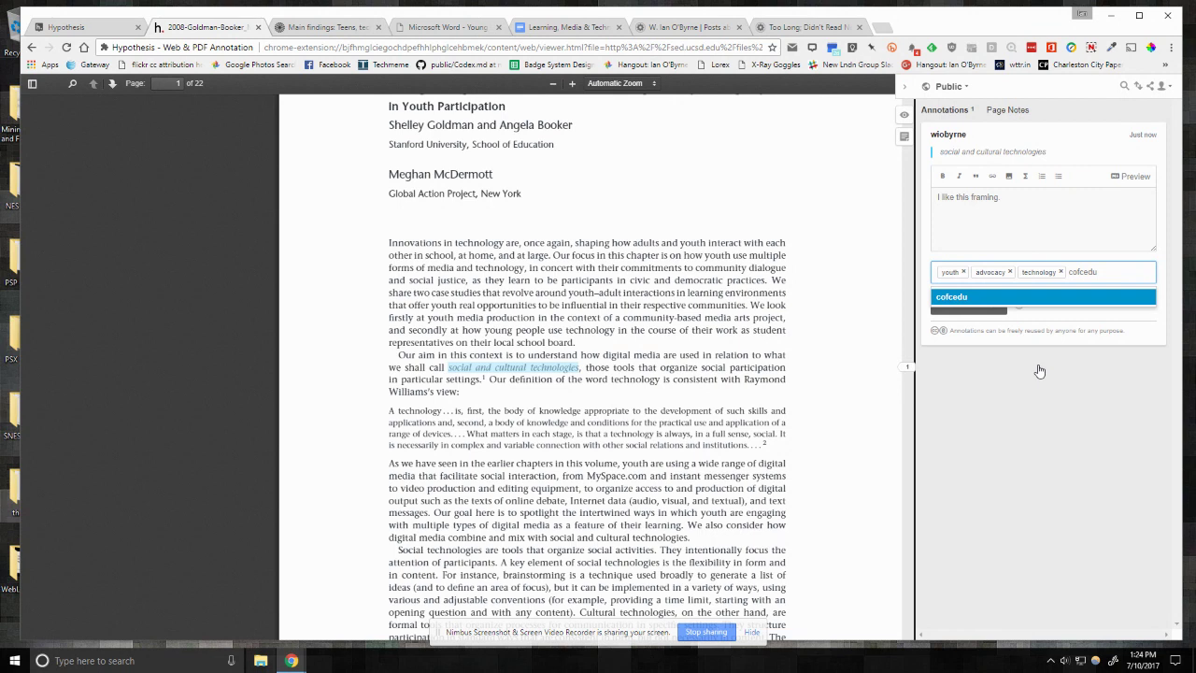
{"action": "key", "text": "Return"}
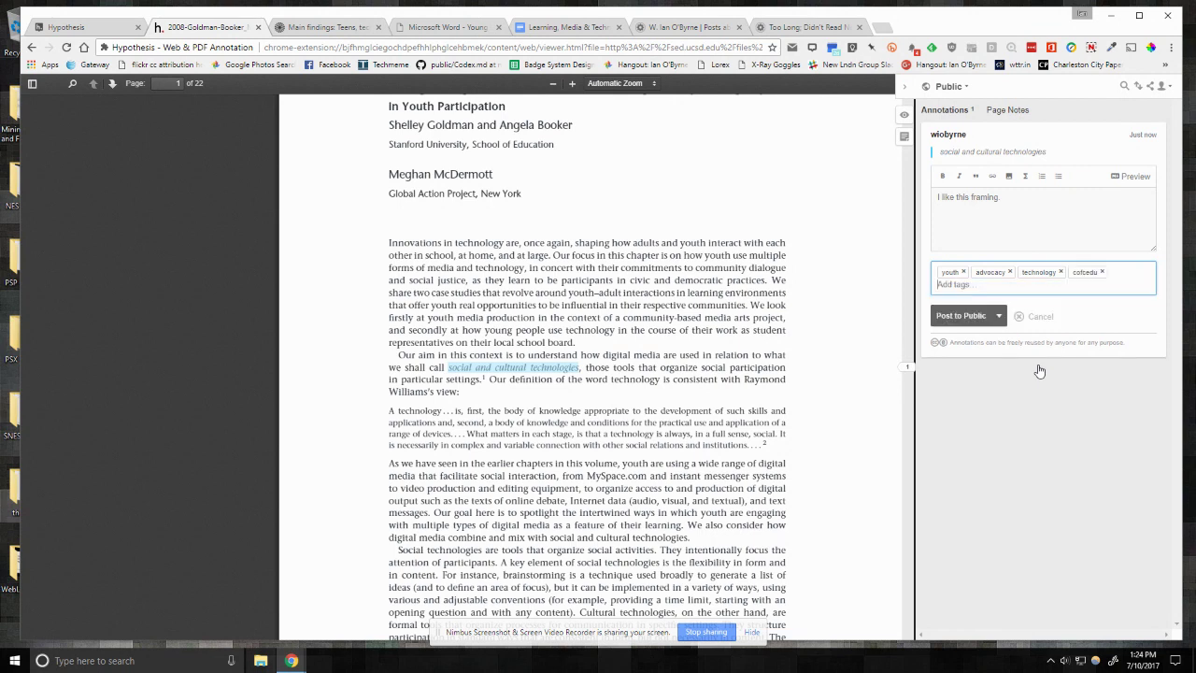
Post the annotation with Public visibility and collapse the sidebar
{"action": "left_click", "coordinate": [999, 318]}
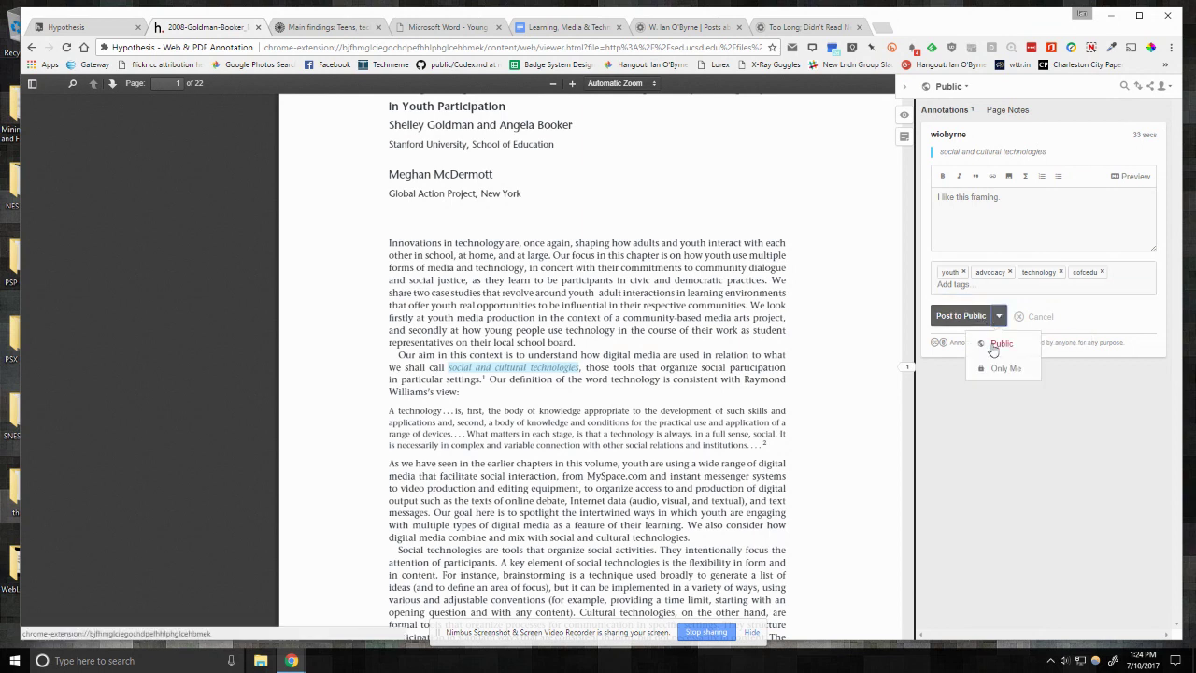
{"action": "left_click", "coordinate": [953, 317]}
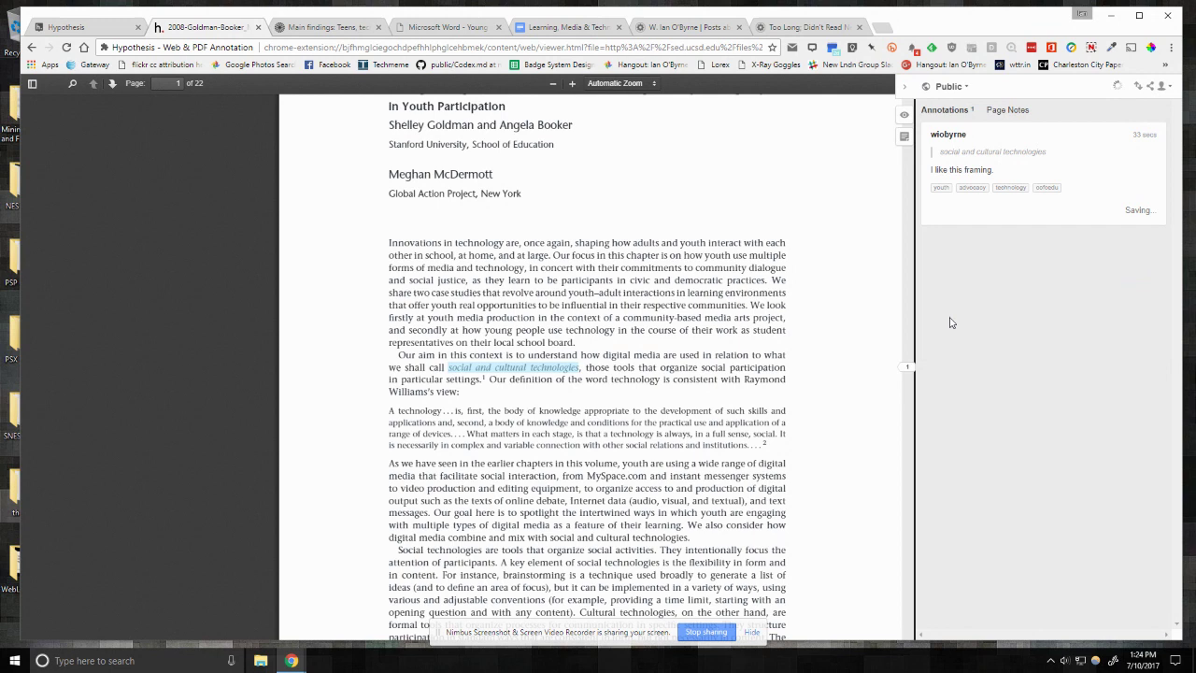
{"action": "left_click", "coordinate": [657, 315]}
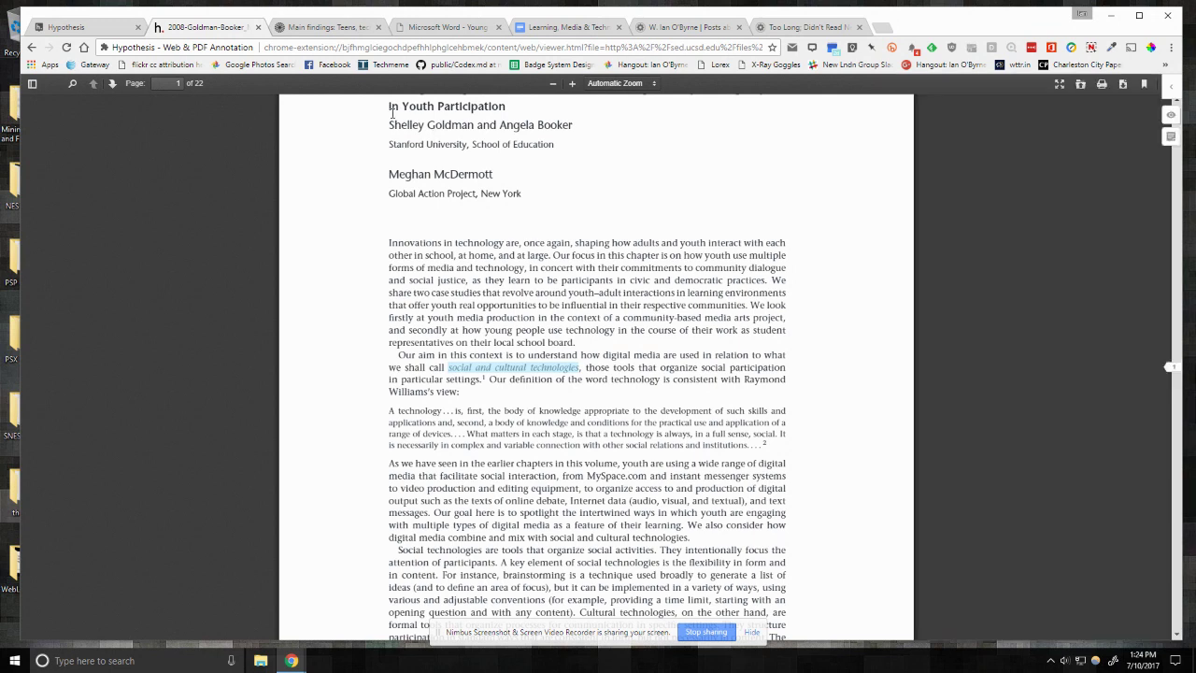
Bring up the Pew Research report on teens and technology with Hypothesis active, enlarging the page by two zoom levels
{"action": "left_click", "coordinate": [318, 28]}
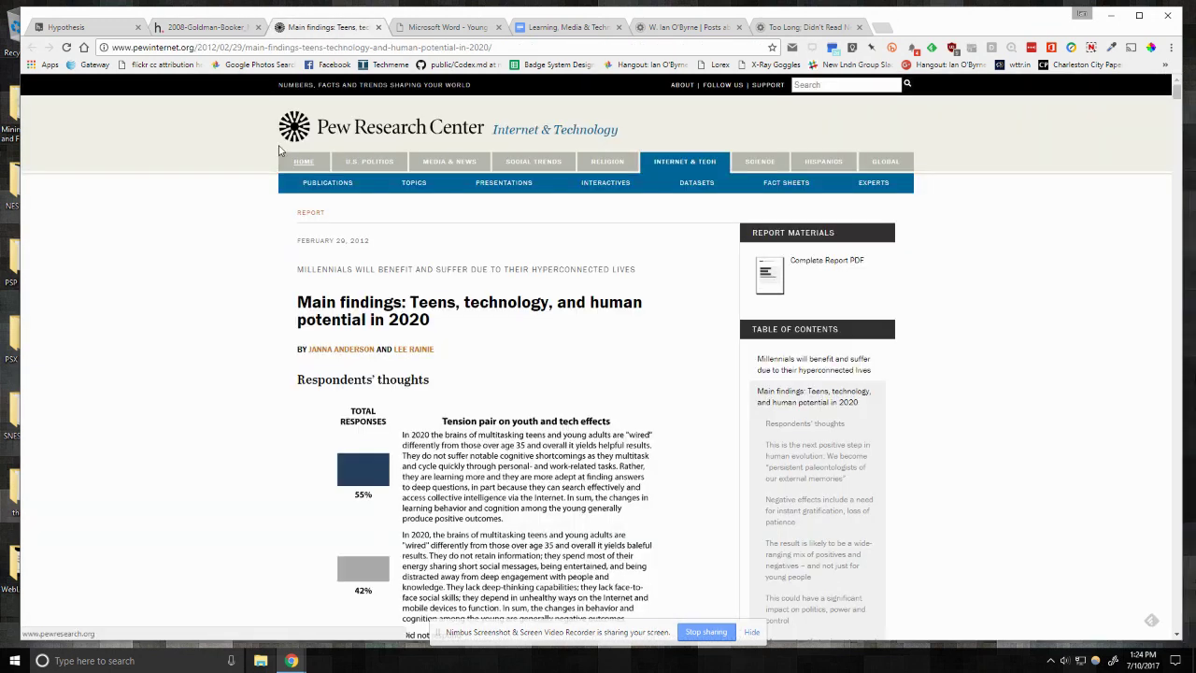
{"action": "left_click", "coordinate": [227, 31]}
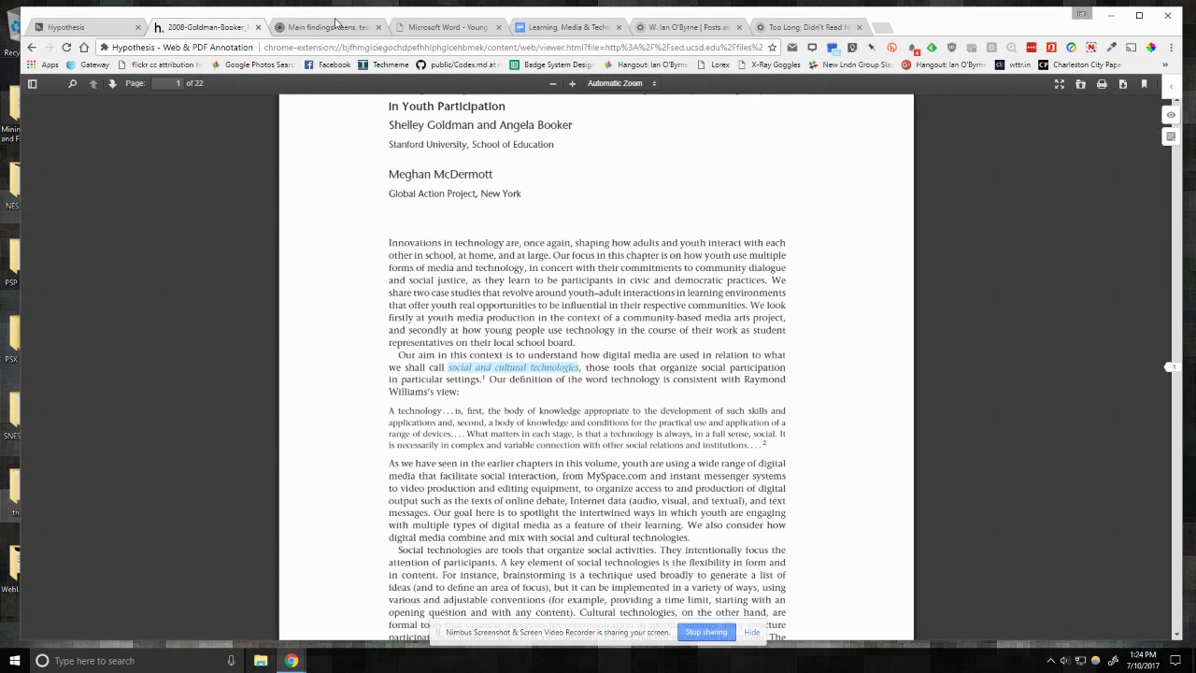
{"action": "left_click", "coordinate": [334, 28]}
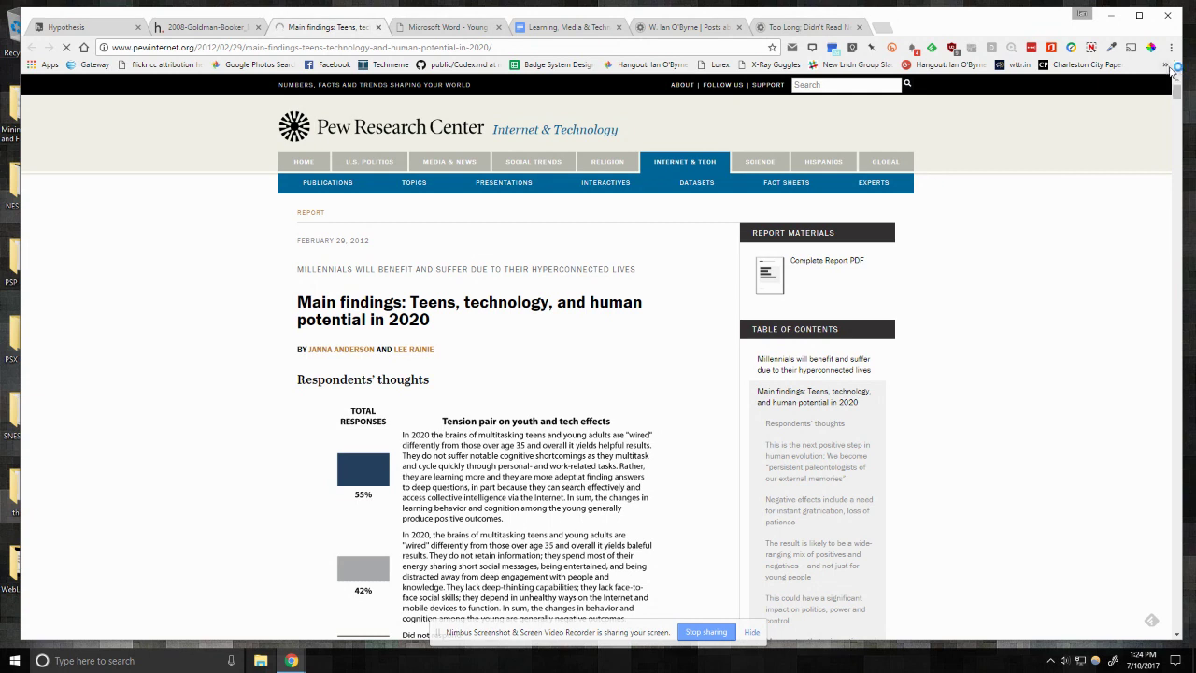
{"action": "left_click", "coordinate": [1172, 48]}
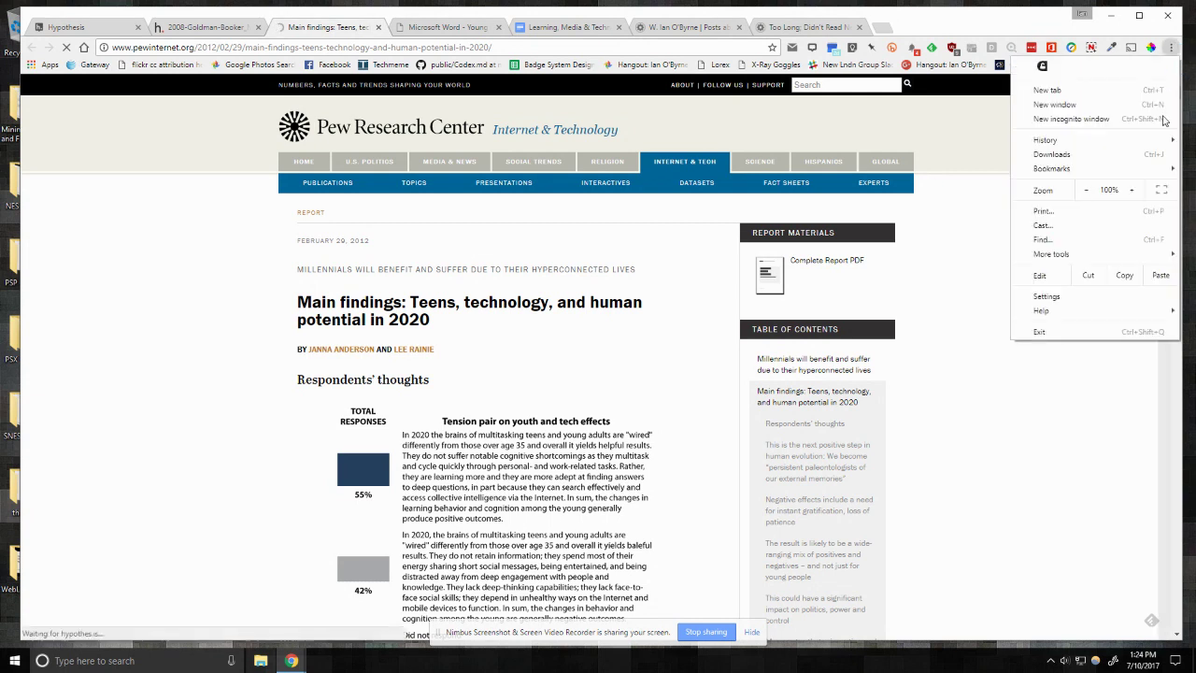
{"action": "left_click", "coordinate": [1131, 191]}
{"action": "left_click", "coordinate": [1131, 190]}
{"action": "left_click", "coordinate": [505, 436]}
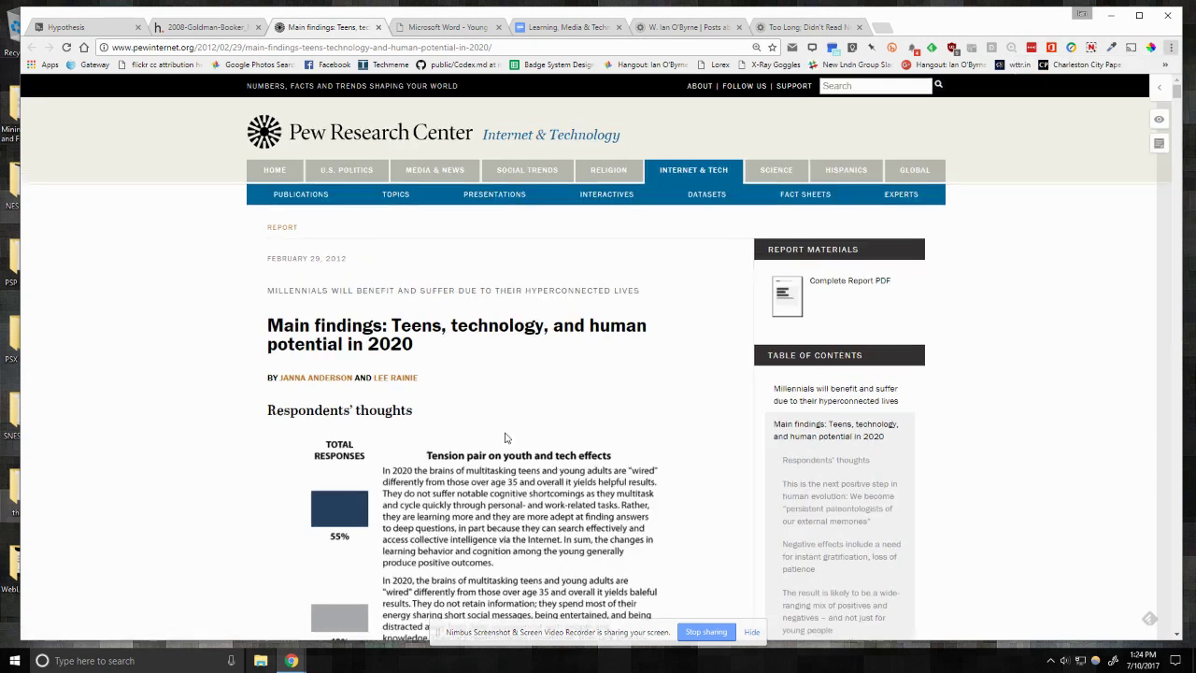
{"action": "left_click", "coordinate": [812, 48]}
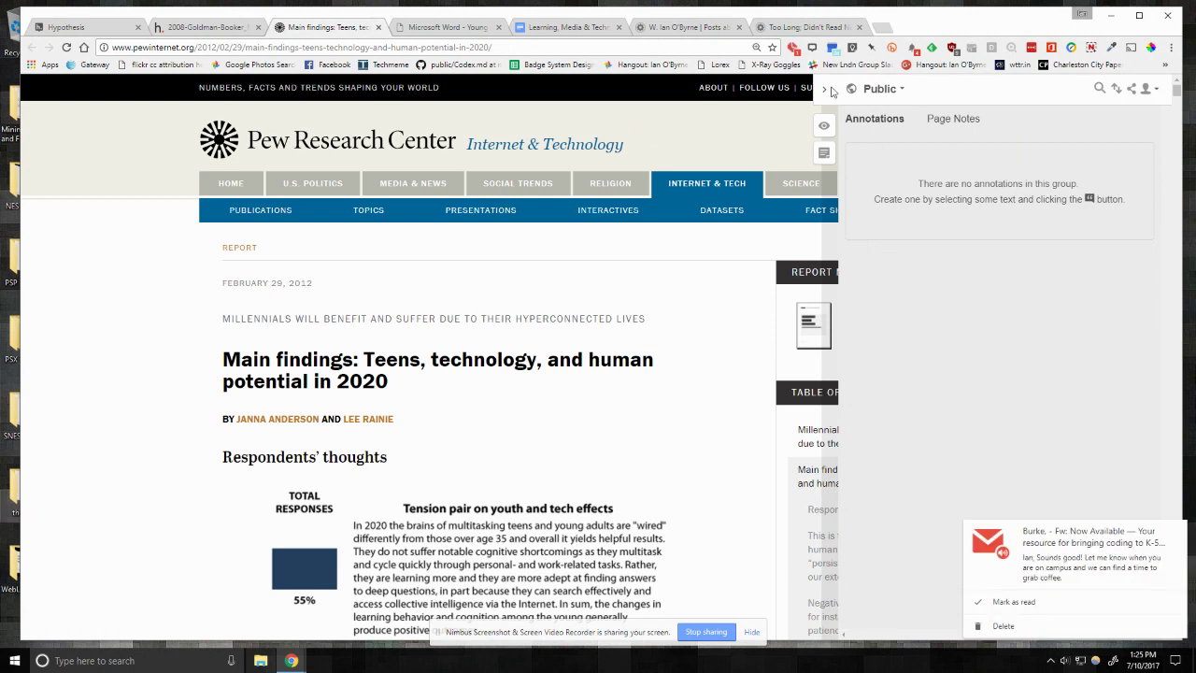
{"action": "left_click", "coordinate": [830, 91]}
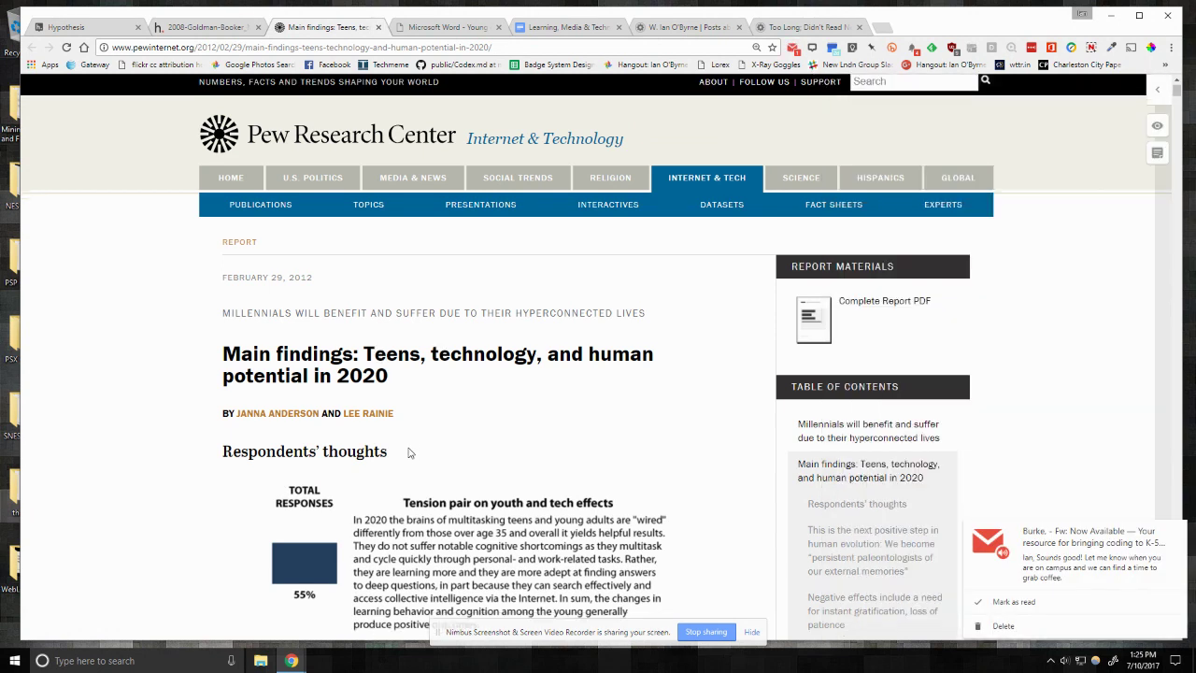
Start an annotation on the passage "People are tuning in to communications technologies at an ever-expanding level. Some recent indicators:" in the Pew report
{"action": "scroll", "coordinate": [470, 391], "scroll_direction": "down", "scroll_amount": 3}
{"action": "scroll", "coordinate": [470, 390], "scroll_direction": "down", "scroll_amount": 6}
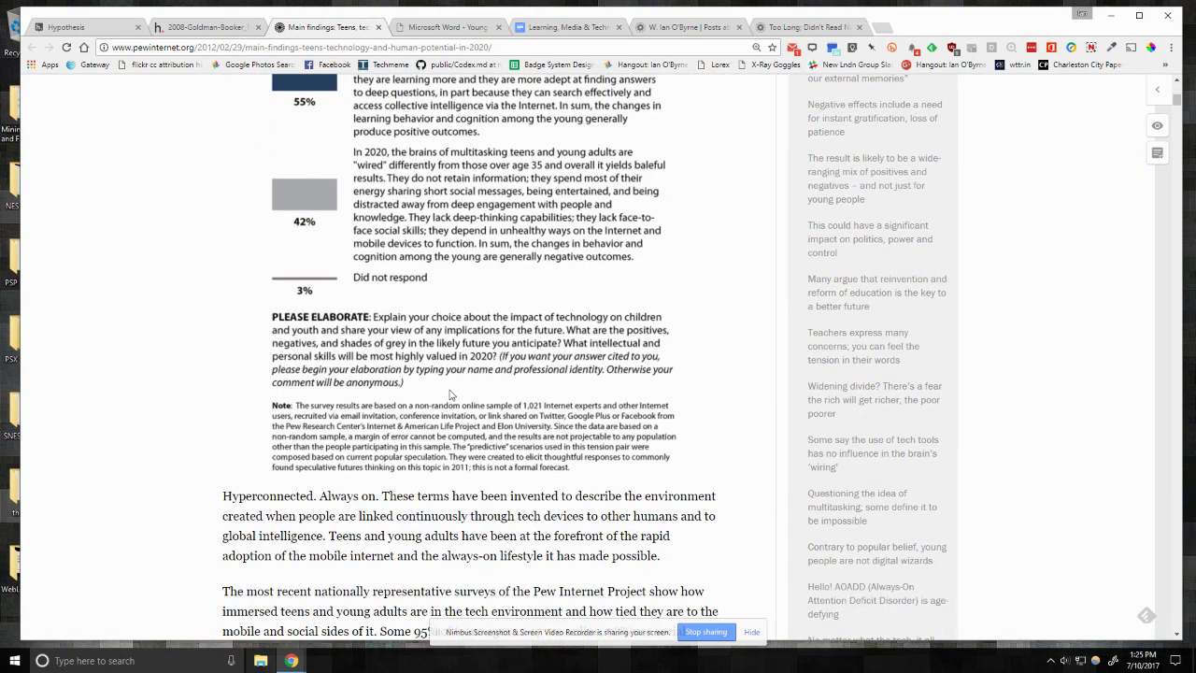
{"action": "scroll", "coordinate": [449, 395], "scroll_direction": "down", "scroll_amount": 2}
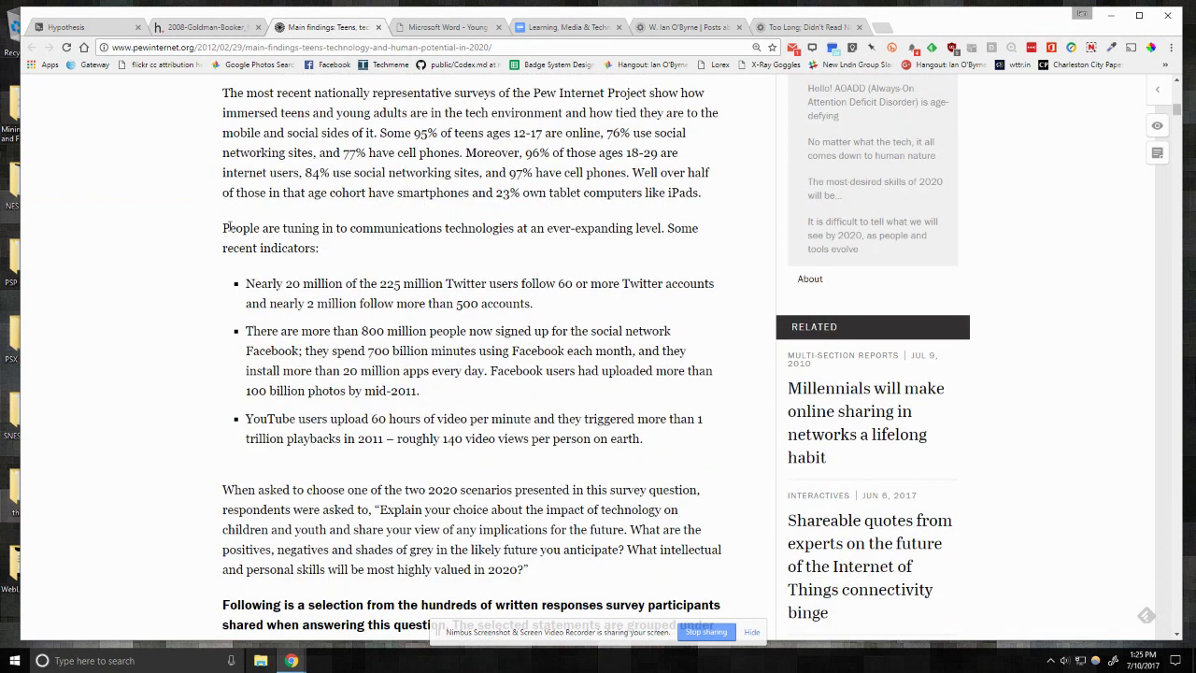
{"action": "left_click_drag", "start_coordinate": [222, 229], "coordinate": [314, 245]}
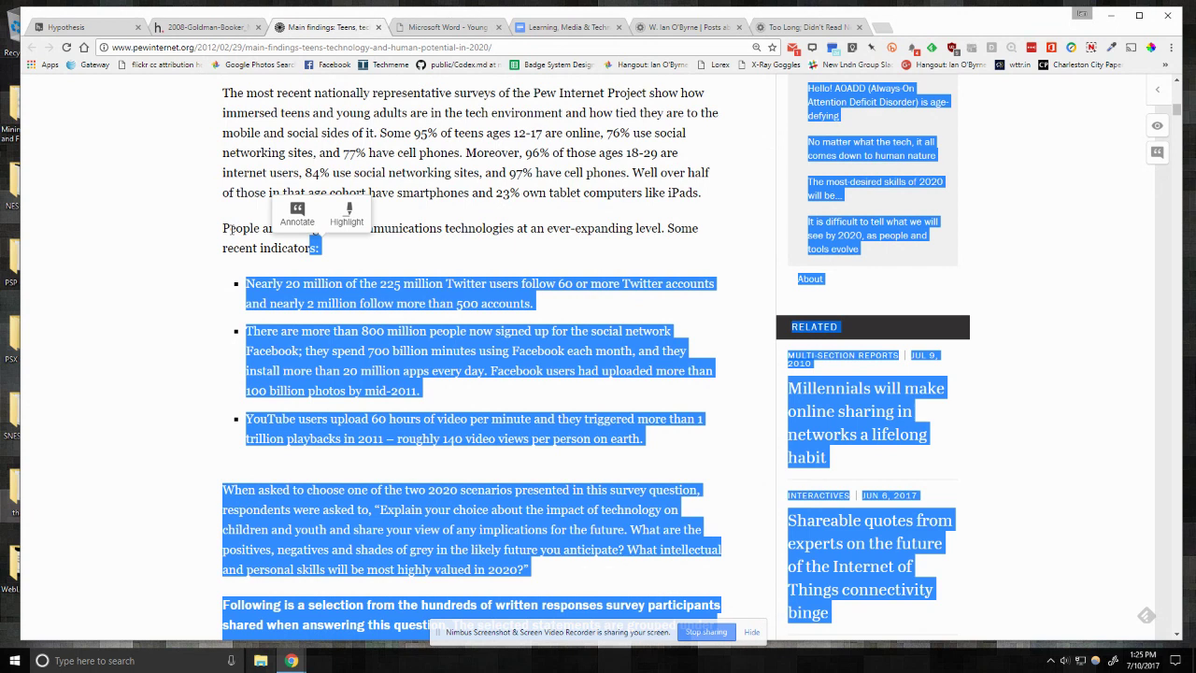
{"action": "left_click", "coordinate": [236, 232]}
{"action": "left_click_drag", "start_coordinate": [222, 228], "coordinate": [317, 249]}
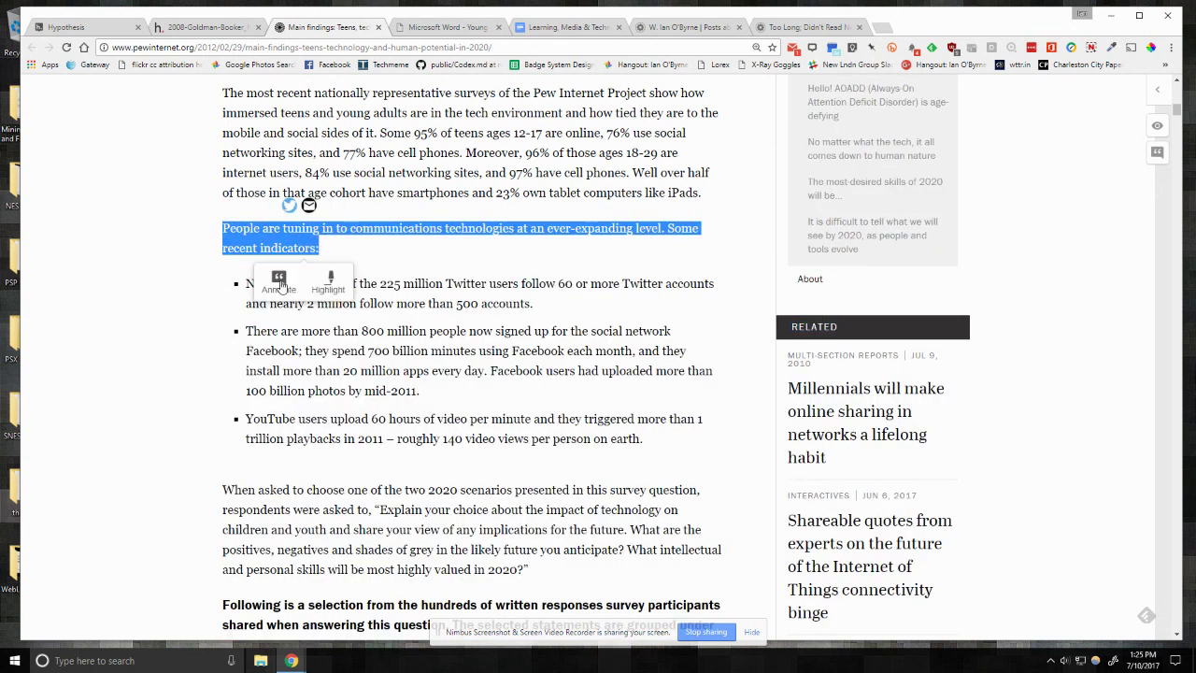
{"action": "left_click", "coordinate": [278, 281]}
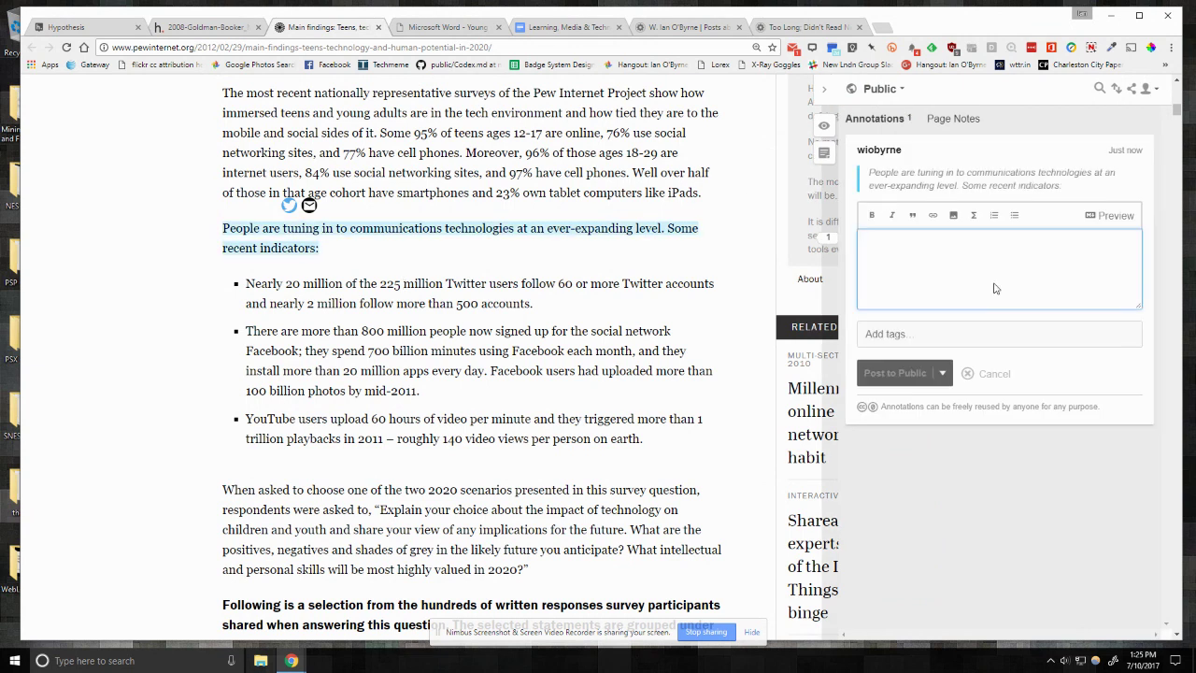
Enter the comment "This is something I might want to fold in." in the Pew report annotation
{"action": "type", "text": "This is soemthing"}
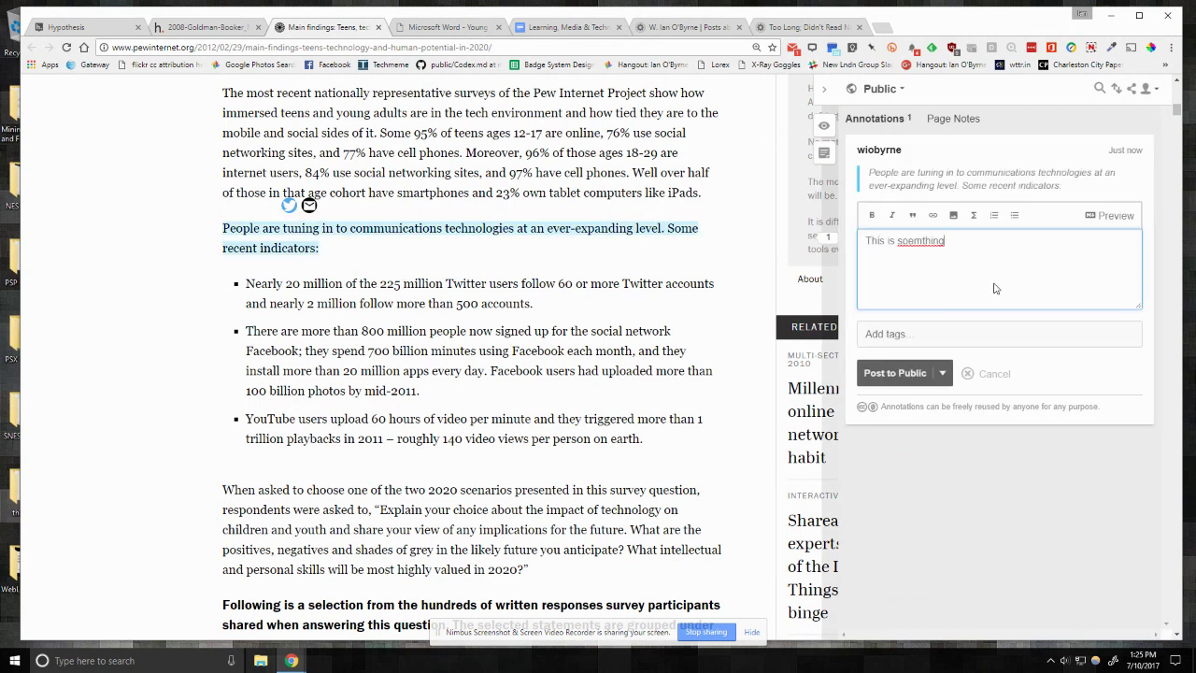
{"action": "key", "text": "BackSpace"}
{"action": "key", "text": "BackSpace"}
{"action": "key", "text": "BackSpace"}
{"action": "key", "text": "BackSpace"}
{"action": "key", "text": "BackSpace"}
{"action": "key", "text": "BackSpace"}
{"action": "key", "text": "BackSpace"}
{"action": "key", "text": "BackSpace"}
{"action": "type", "text": "omething I might want to fold in"}
Add the tags advocacy, youth and technology to the Pew report annotation
{"action": "left_click", "coordinate": [959, 336]}
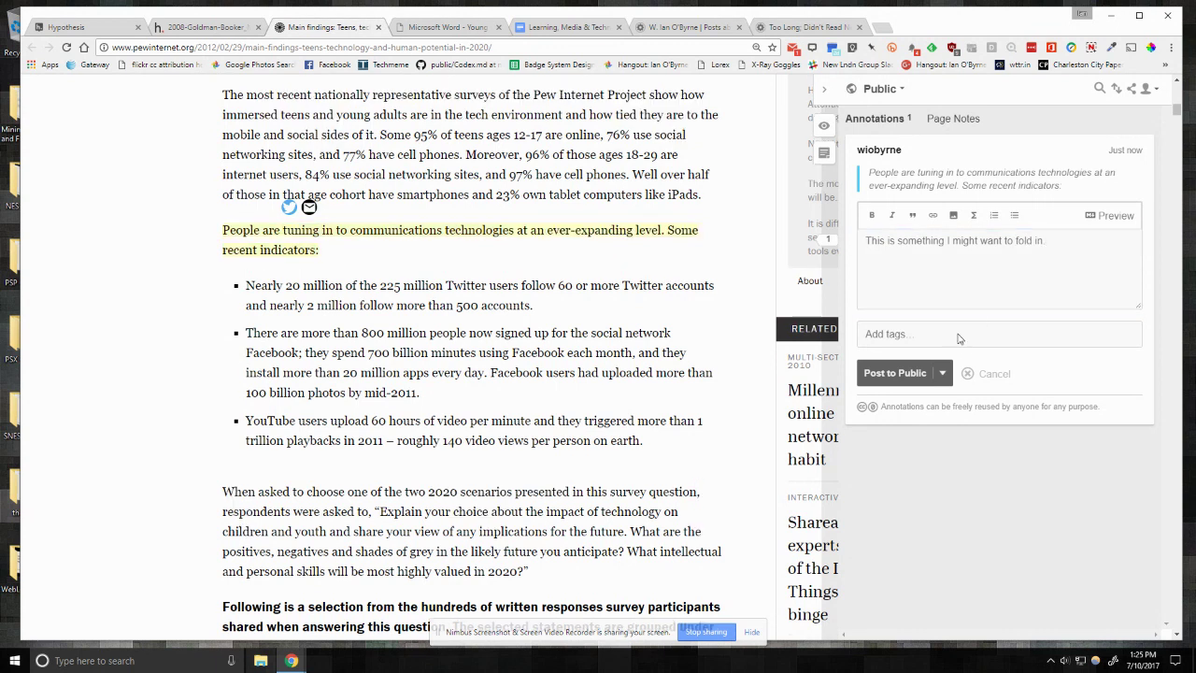
{"action": "type", "text": "advocacy"}
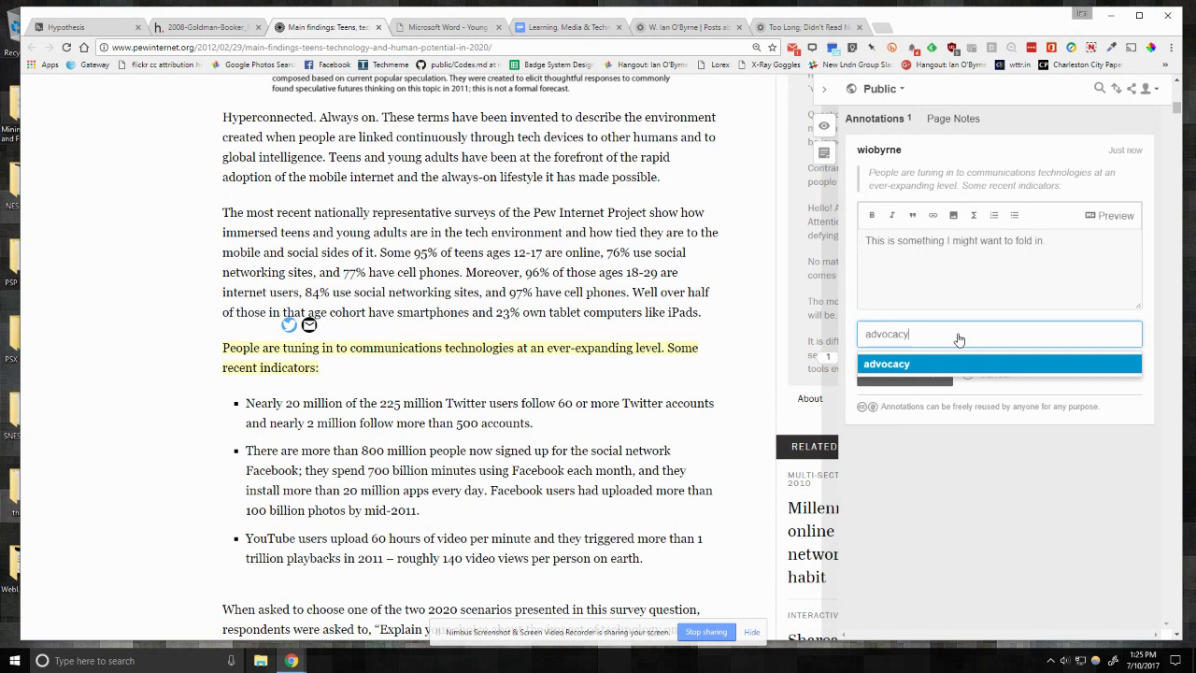
{"action": "key", "text": "Return"}
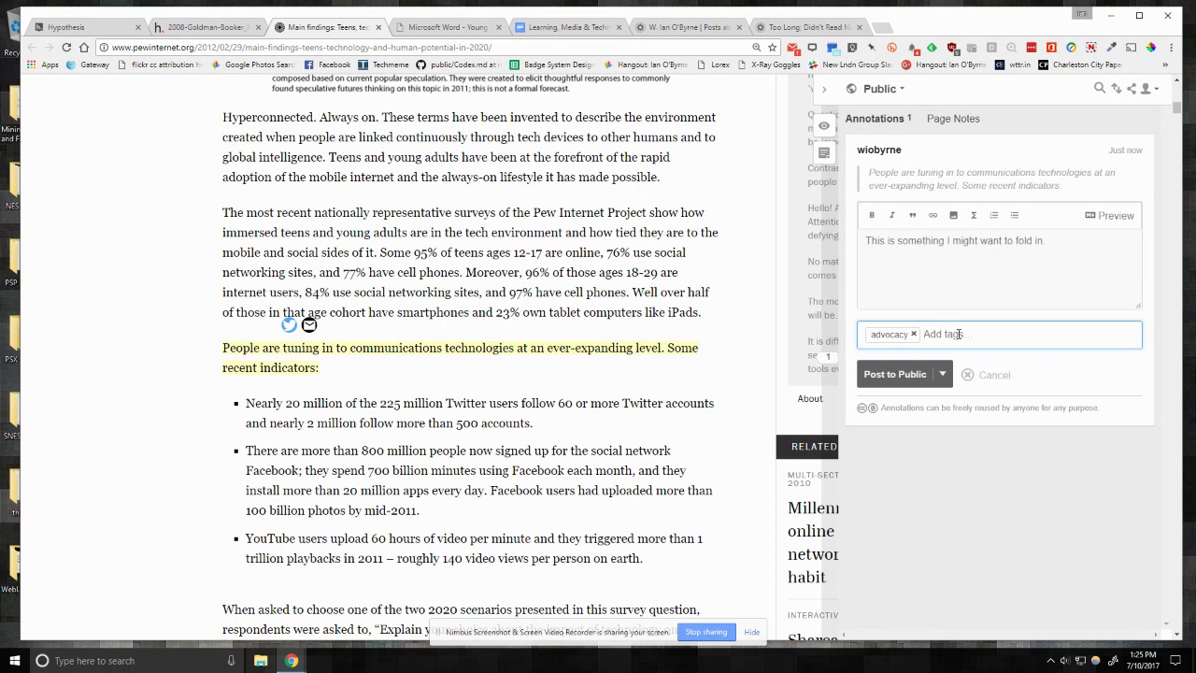
{"action": "type", "text": "youth"}
{"action": "key", "text": "Return"}
{"action": "type", "text": "technp"}
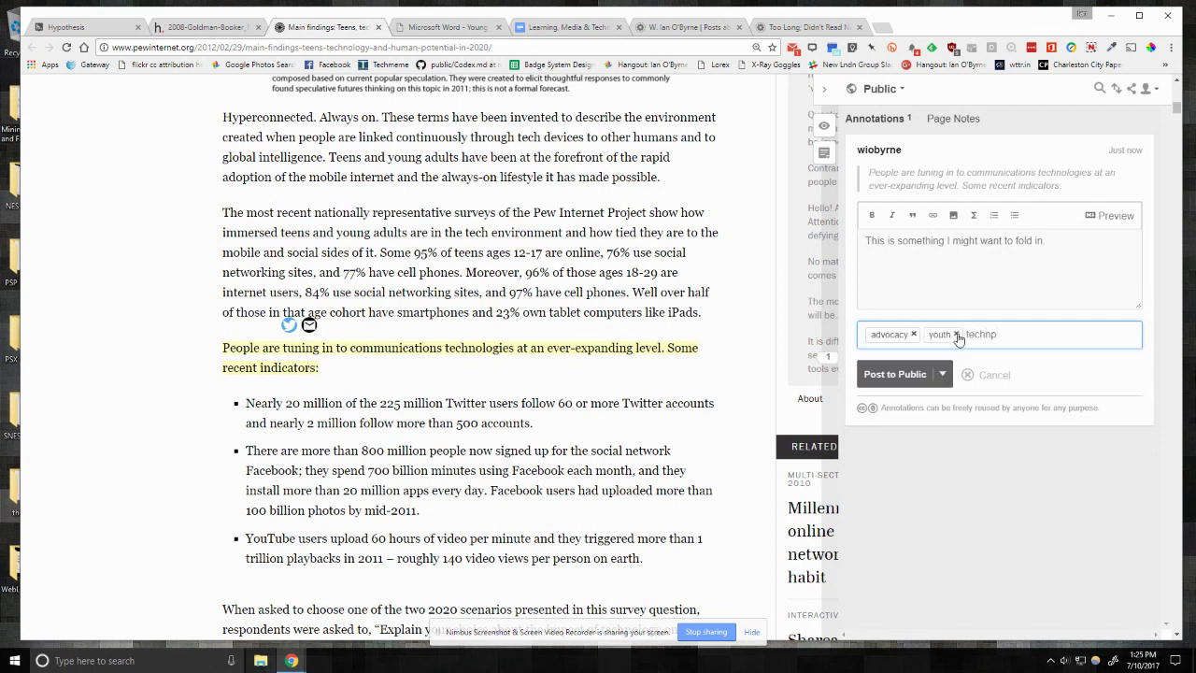
{"action": "key", "text": "BackSpace"}
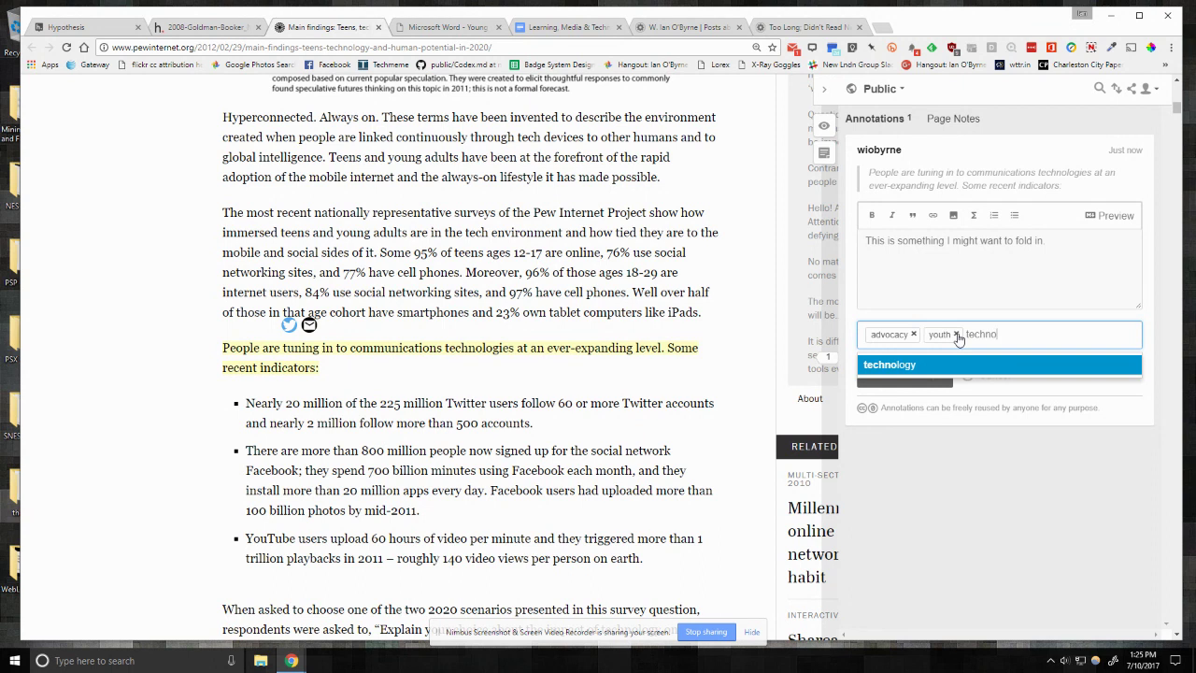
{"action": "type", "text": "logy"}
{"action": "key", "text": "Return"}
Add the tags education and cofcedu to the annotation and post it to Public
{"action": "type", "text": "educat"}
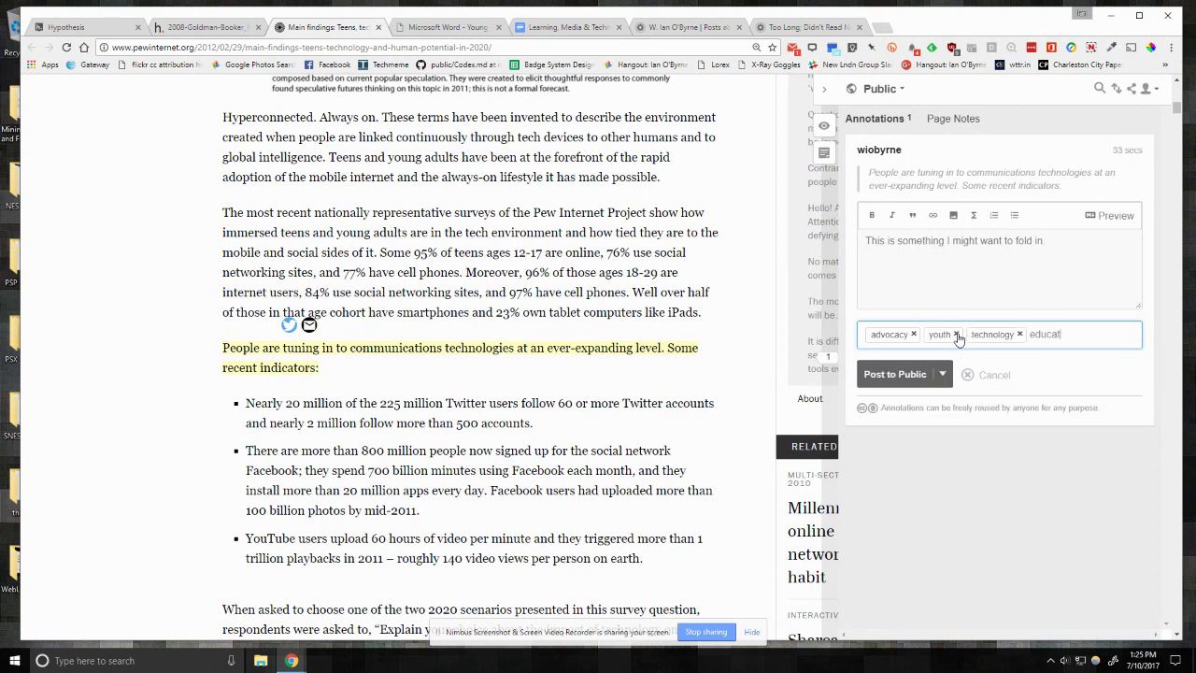
{"action": "type", "text": "ion"}
{"action": "key", "text": "Return"}
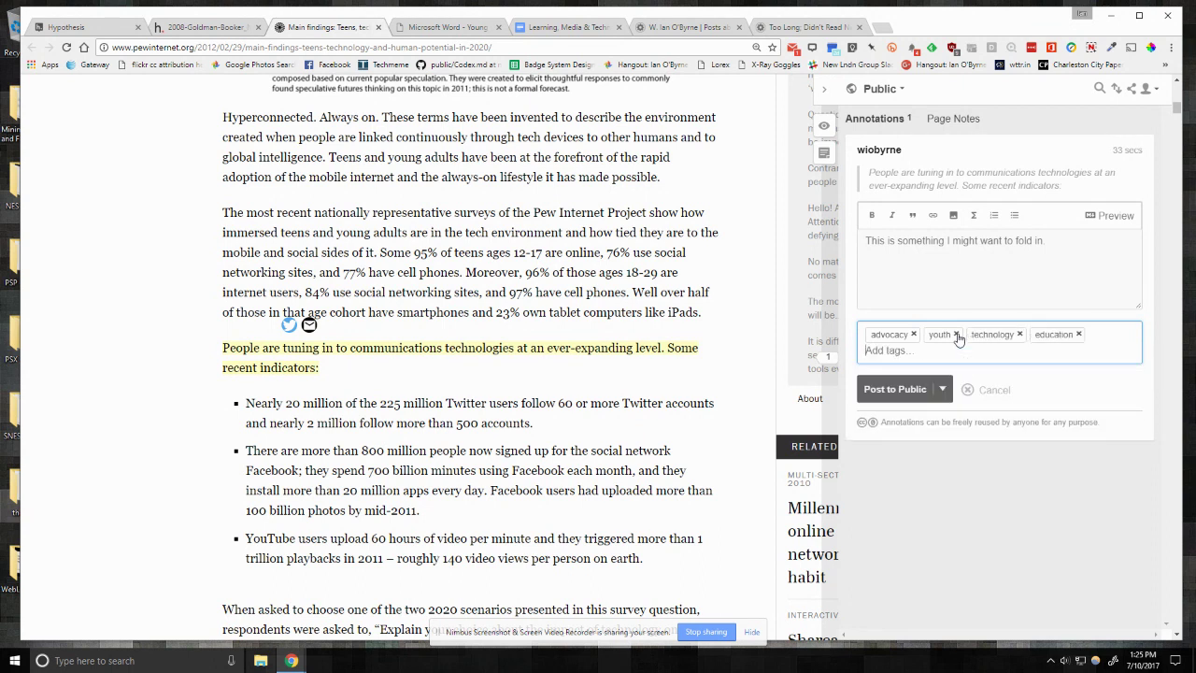
{"action": "type", "text": "cofcedu"}
{"action": "key", "text": "Return"}
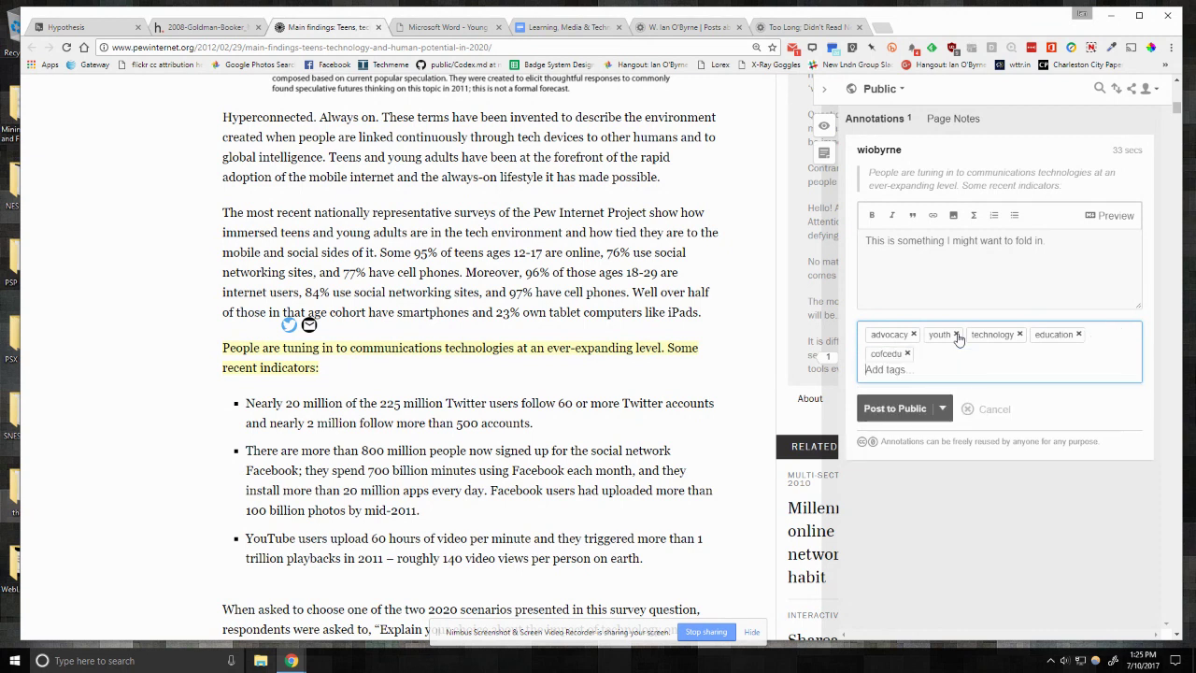
{"action": "left_click", "coordinate": [903, 408]}
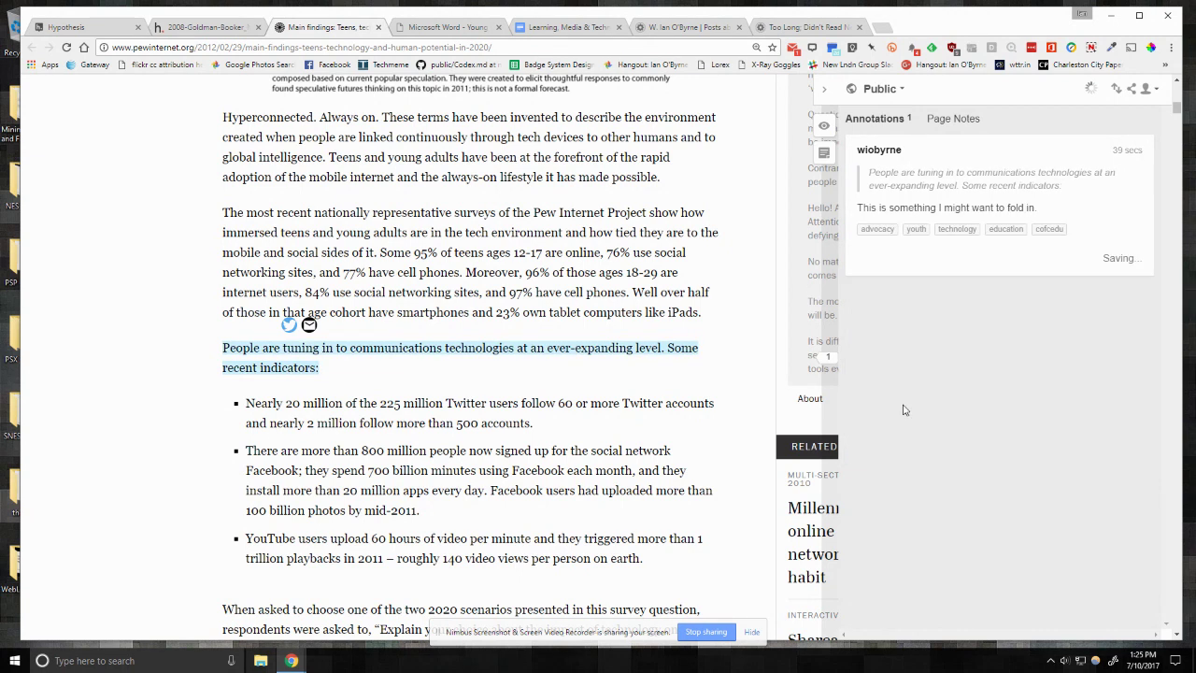
Bring up the Young People and Technology report PDF and activate Hypothesis on it
{"action": "left_click", "coordinate": [447, 26]}
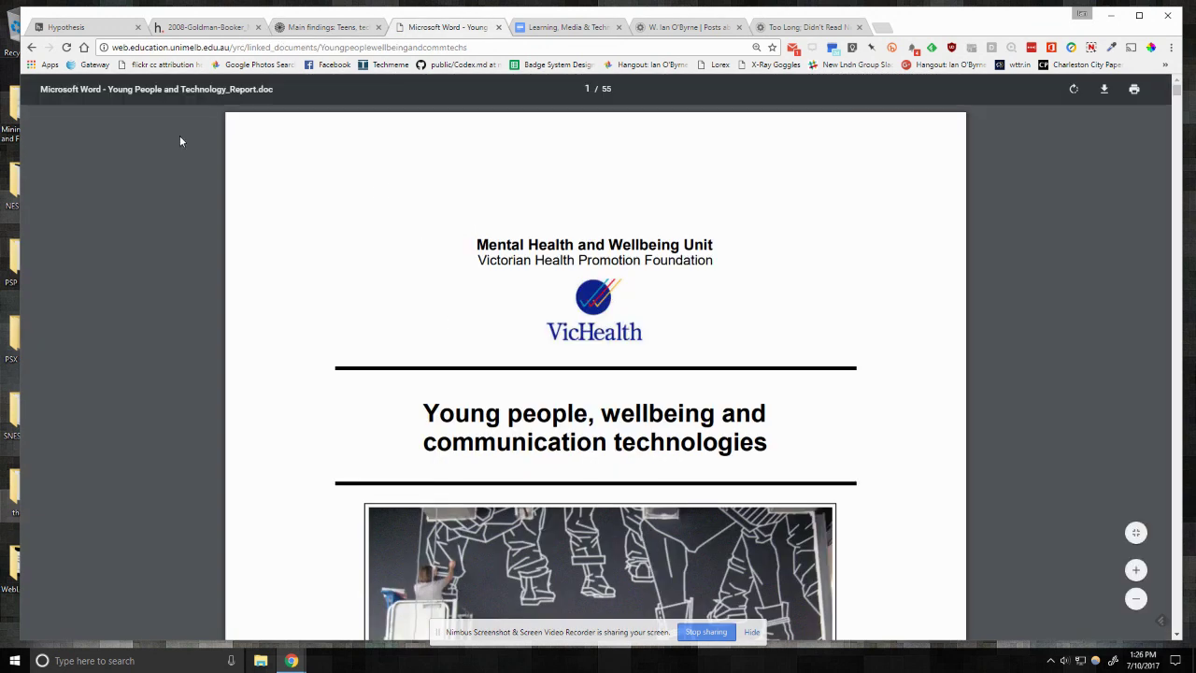
{"action": "scroll", "coordinate": [379, 312], "scroll_direction": "down", "scroll_amount": 12}
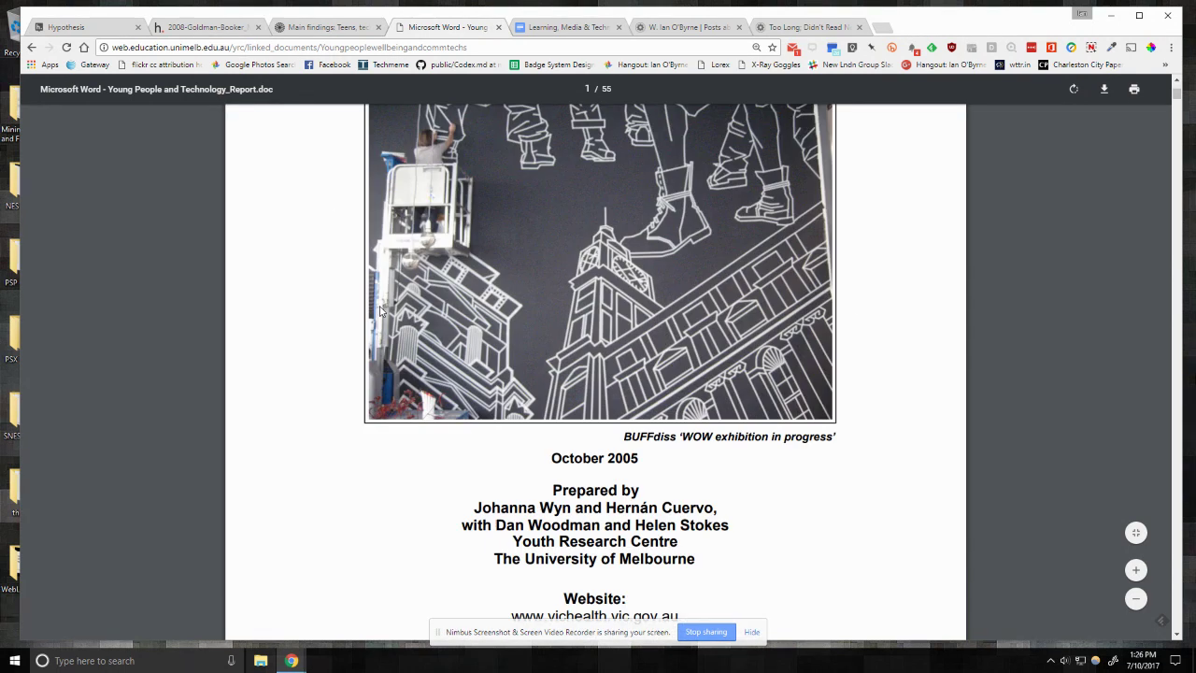
{"action": "scroll", "coordinate": [381, 308], "scroll_direction": "down", "scroll_amount": 10}
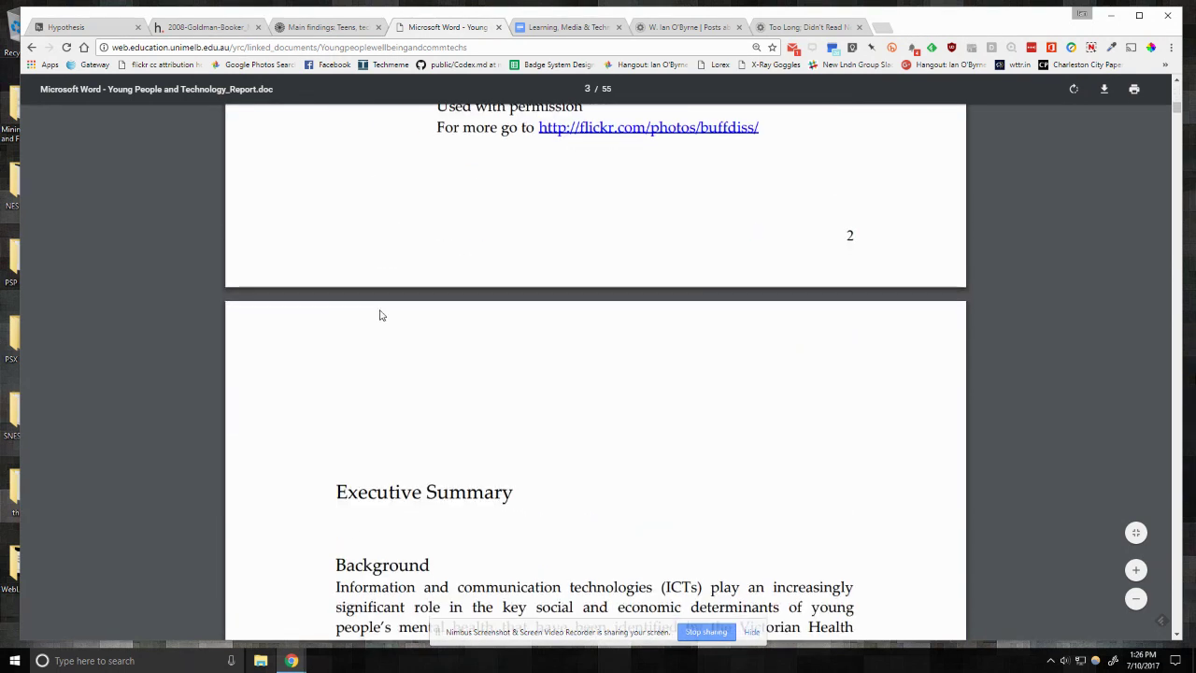
{"action": "scroll", "coordinate": [530, 309], "scroll_direction": "up", "scroll_amount": 1}
{"action": "left_click_drag", "start_coordinate": [530, 308], "coordinate": [520, 308]}
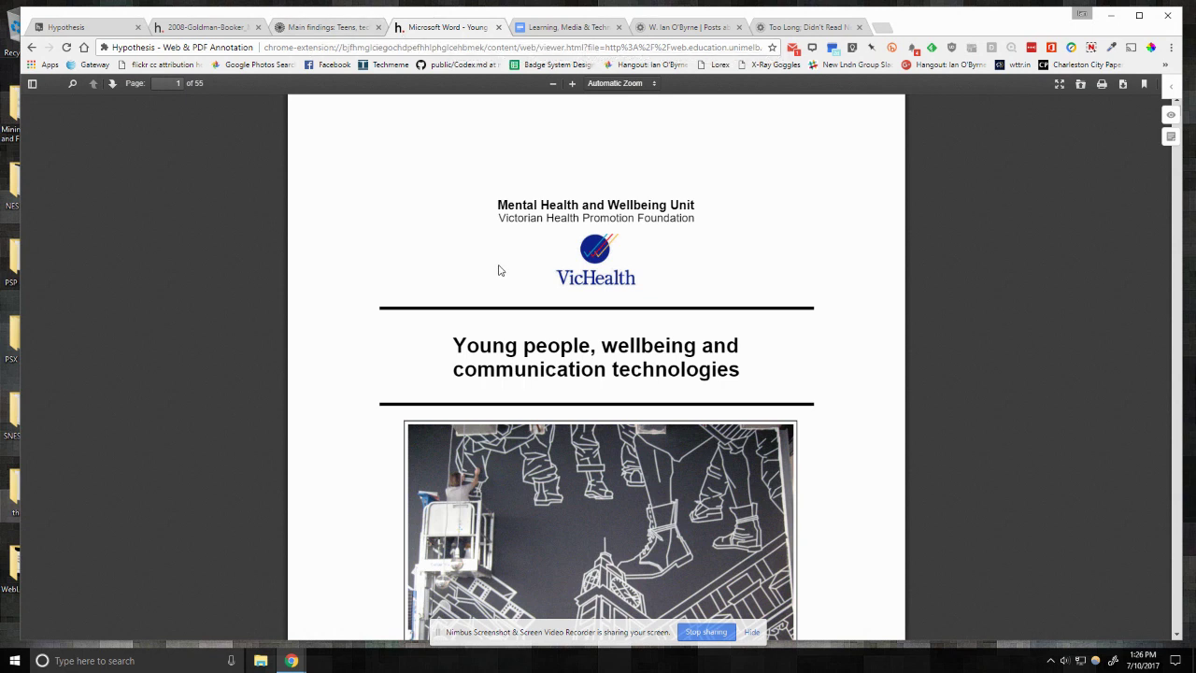
Start an annotation on "'Cyberspace' represents a new sphere for action" in the Background section of the Executive Summary
{"action": "scroll", "coordinate": [498, 270], "scroll_direction": "down", "scroll_amount": 10}
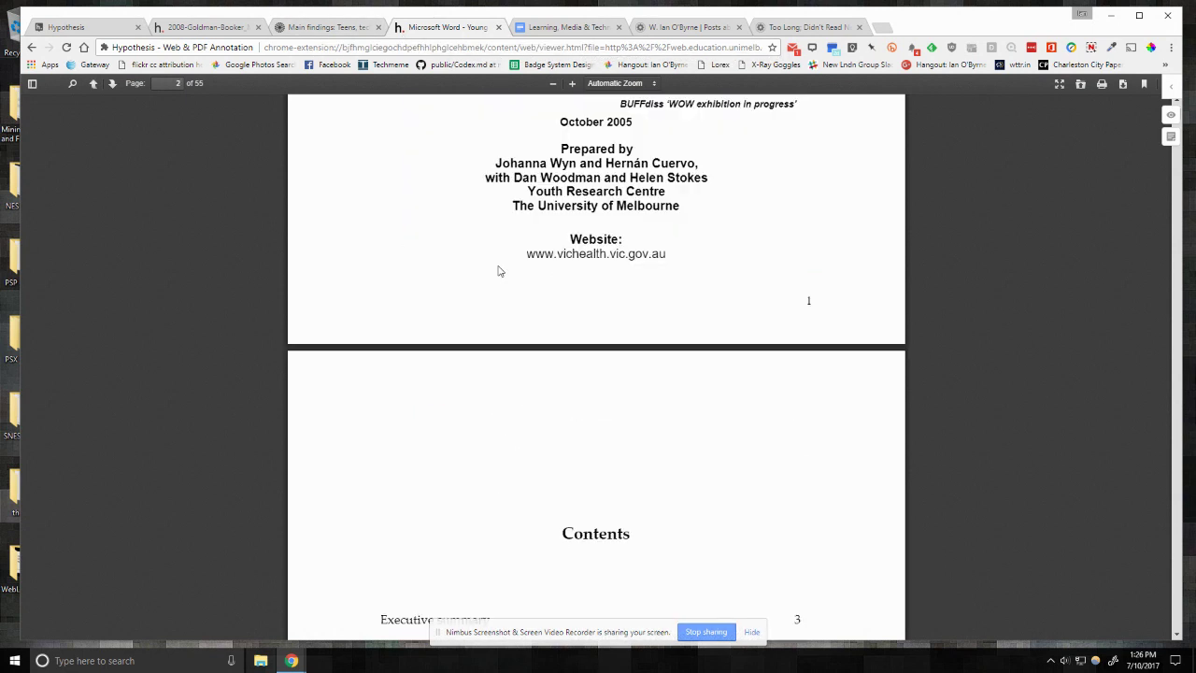
{"action": "scroll", "coordinate": [498, 270], "scroll_direction": "down", "scroll_amount": 10}
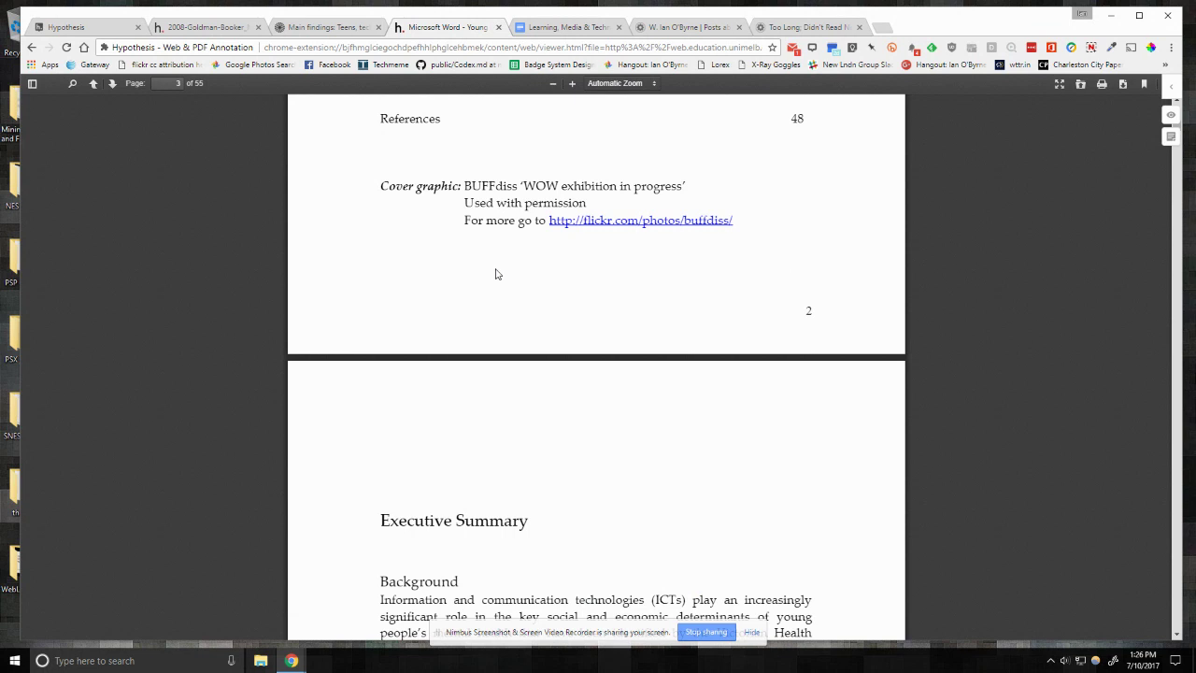
{"action": "scroll", "coordinate": [497, 272], "scroll_direction": "down", "scroll_amount": 4}
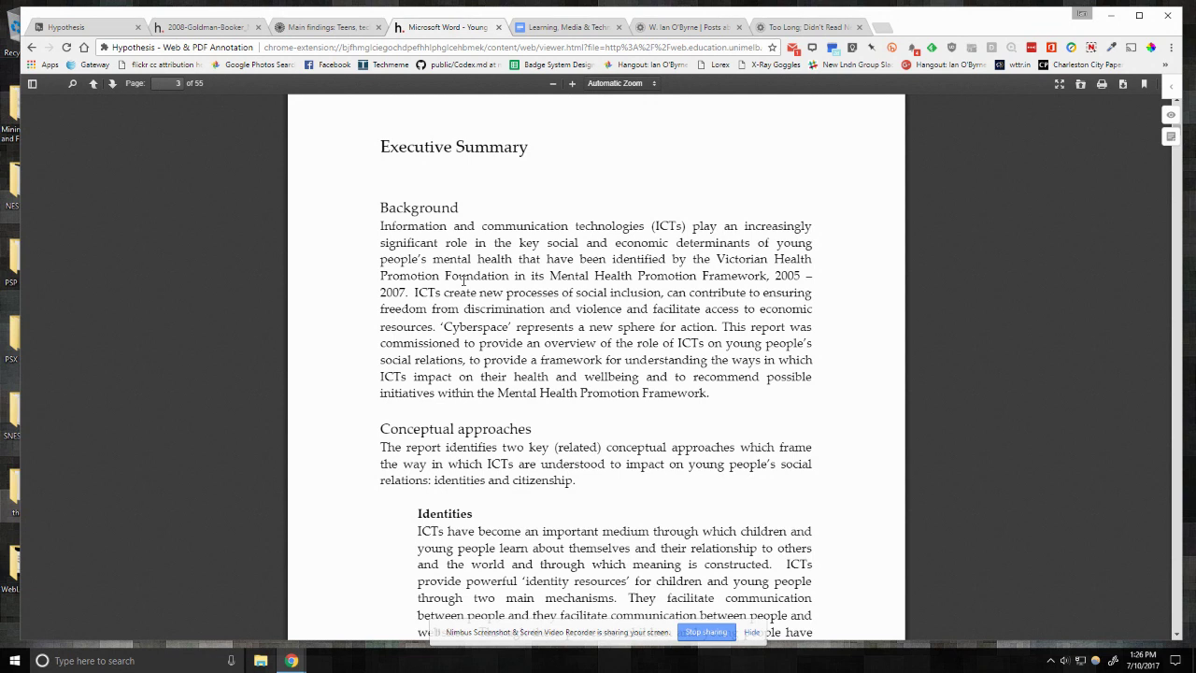
{"action": "scroll", "coordinate": [462, 280], "scroll_direction": "down", "scroll_amount": 2}
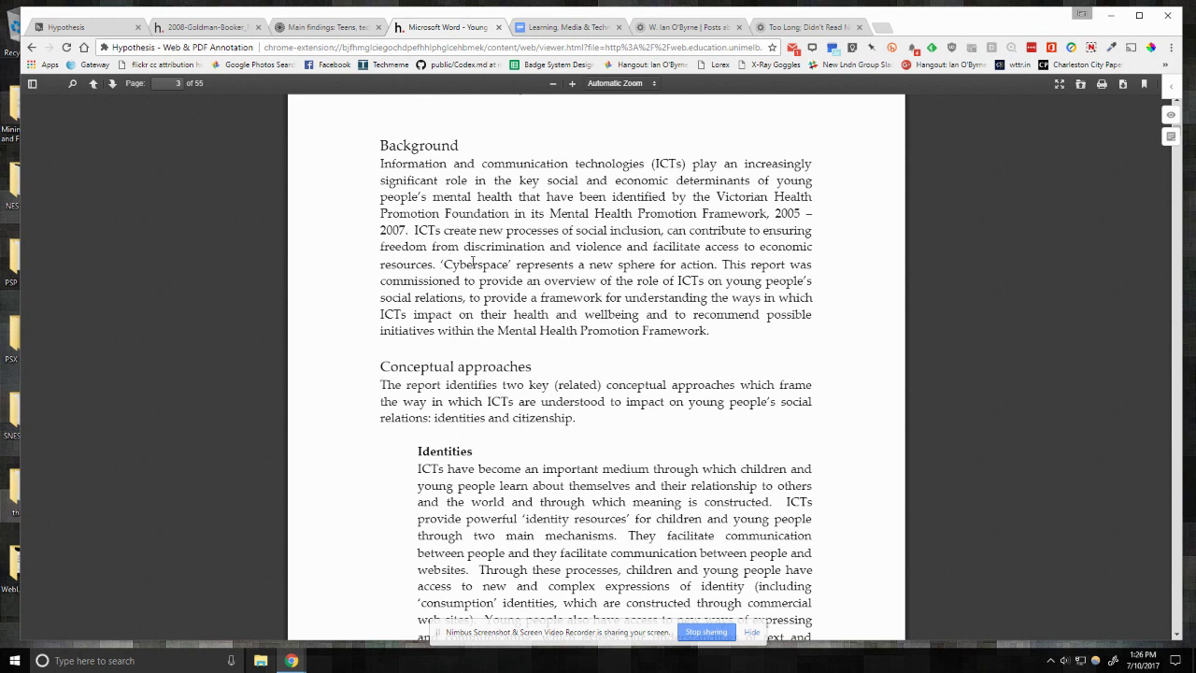
{"action": "left_click_drag", "start_coordinate": [440, 265], "coordinate": [715, 265]}
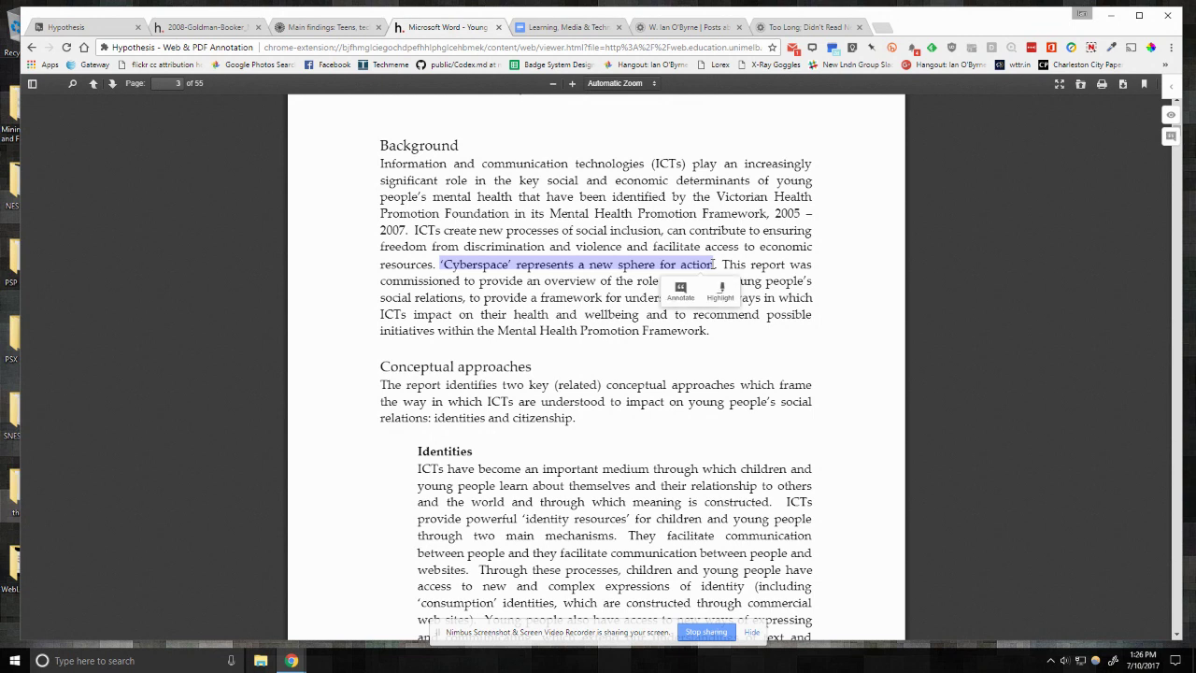
{"action": "left_click", "coordinate": [680, 290]}
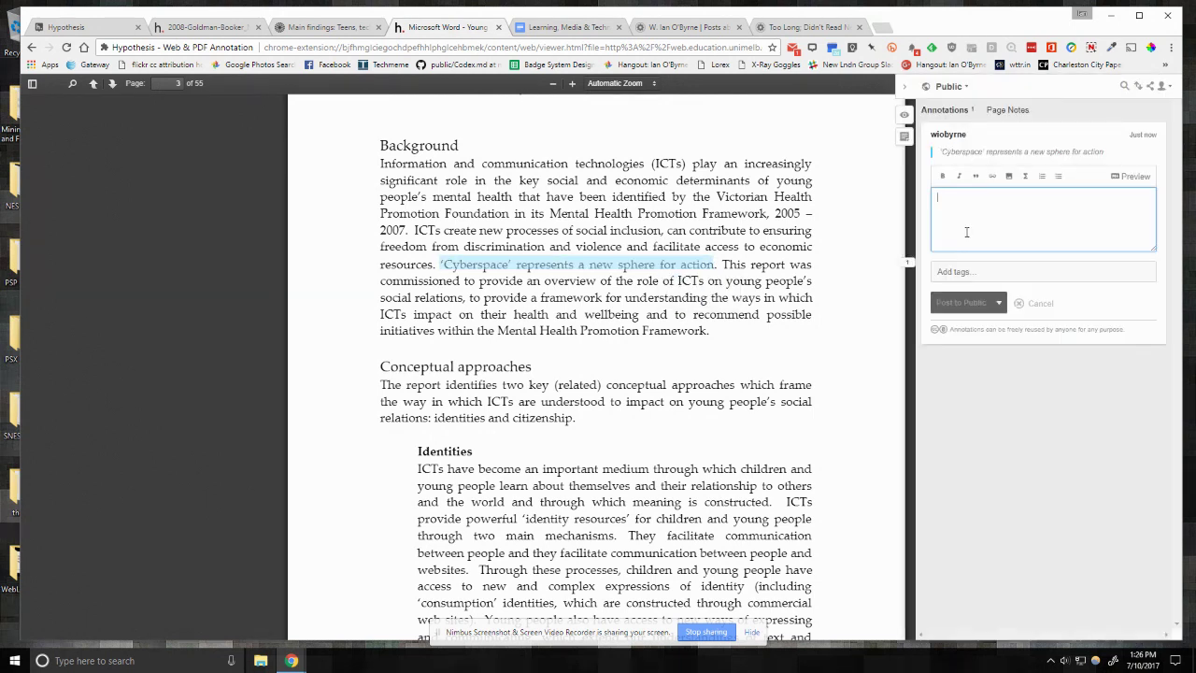
Enter "advocacy and activism" as the comment on the 'Cyberspace' passage
{"action": "type", "text": "ad"}
{"action": "type", "text": "vov"}
{"action": "type", "text": "acy"}
{"action": "type", "text": " and activism"}
Tag the annotation with youth, advocacy and cofcedu, post it to Public and collapse the sidebar
{"action": "left_click", "coordinate": [963, 270]}
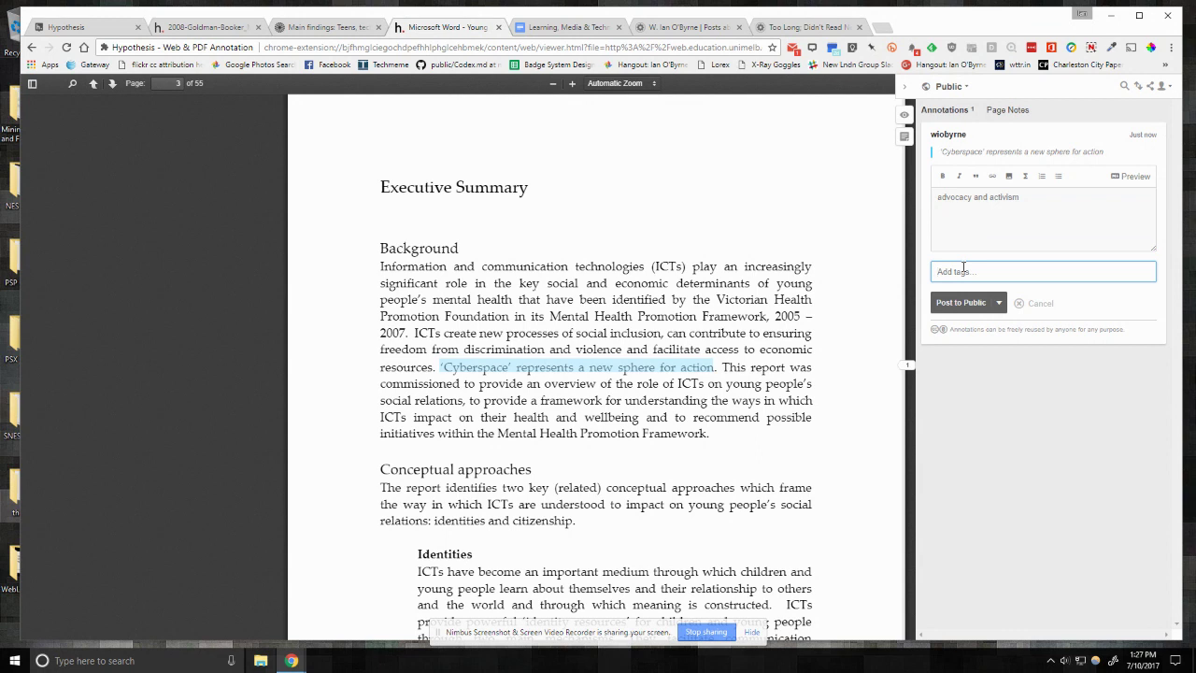
{"action": "type", "text": "youth"}
{"action": "key", "text": "Return"}
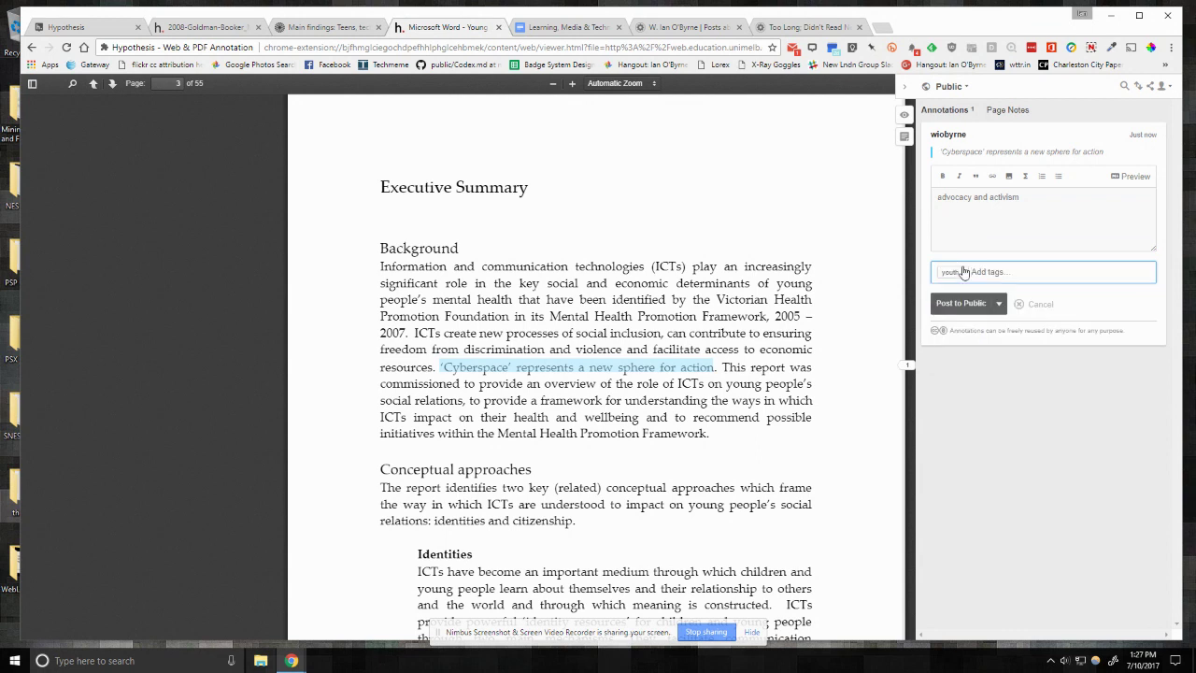
{"action": "type", "text": "advocacy"}
{"action": "key", "text": "Return"}
{"action": "type", "text": "cofcedu"}
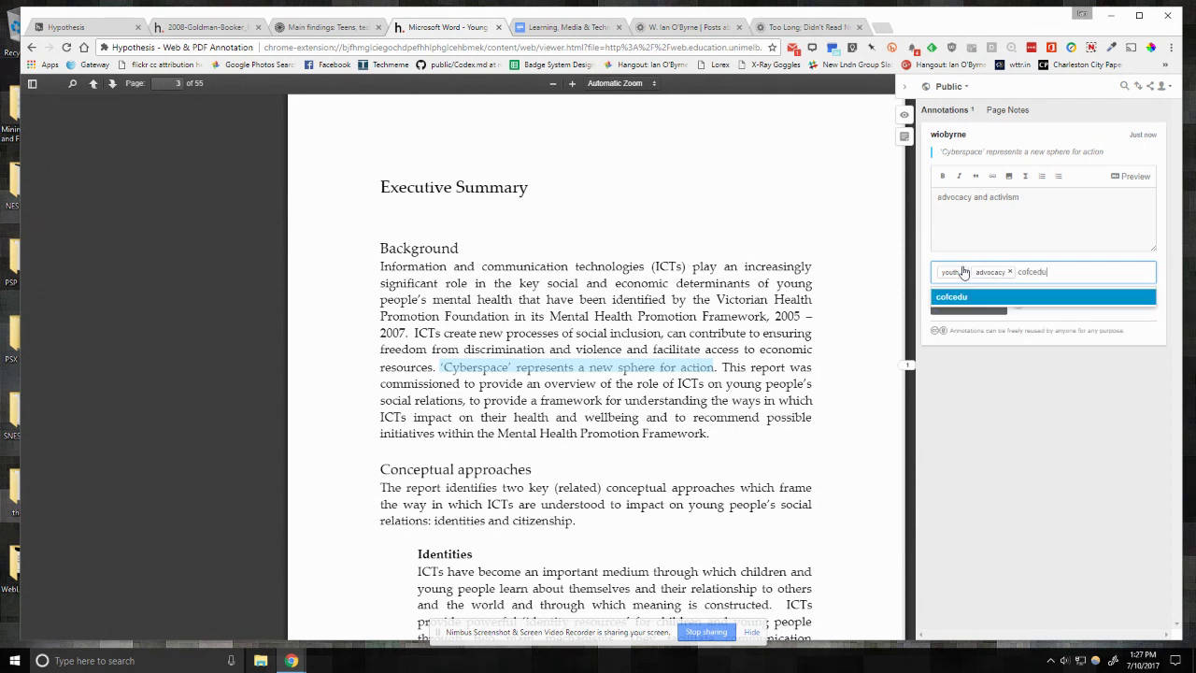
{"action": "key", "text": "Return"}
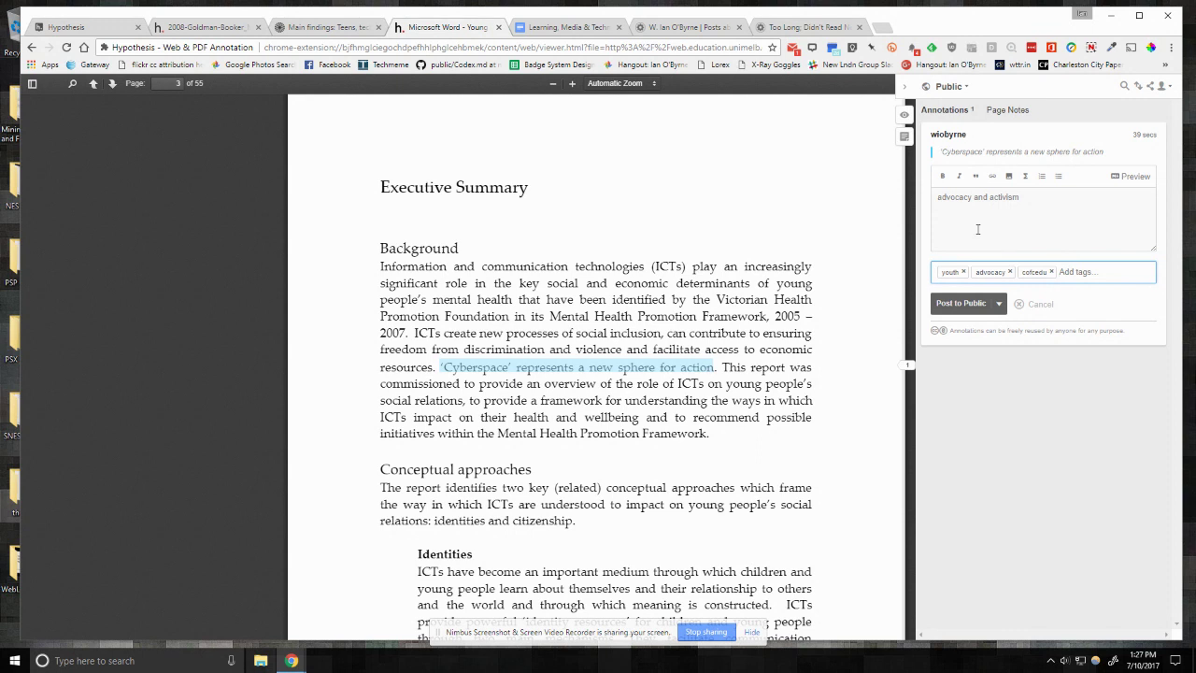
{"action": "left_click", "coordinate": [962, 302]}
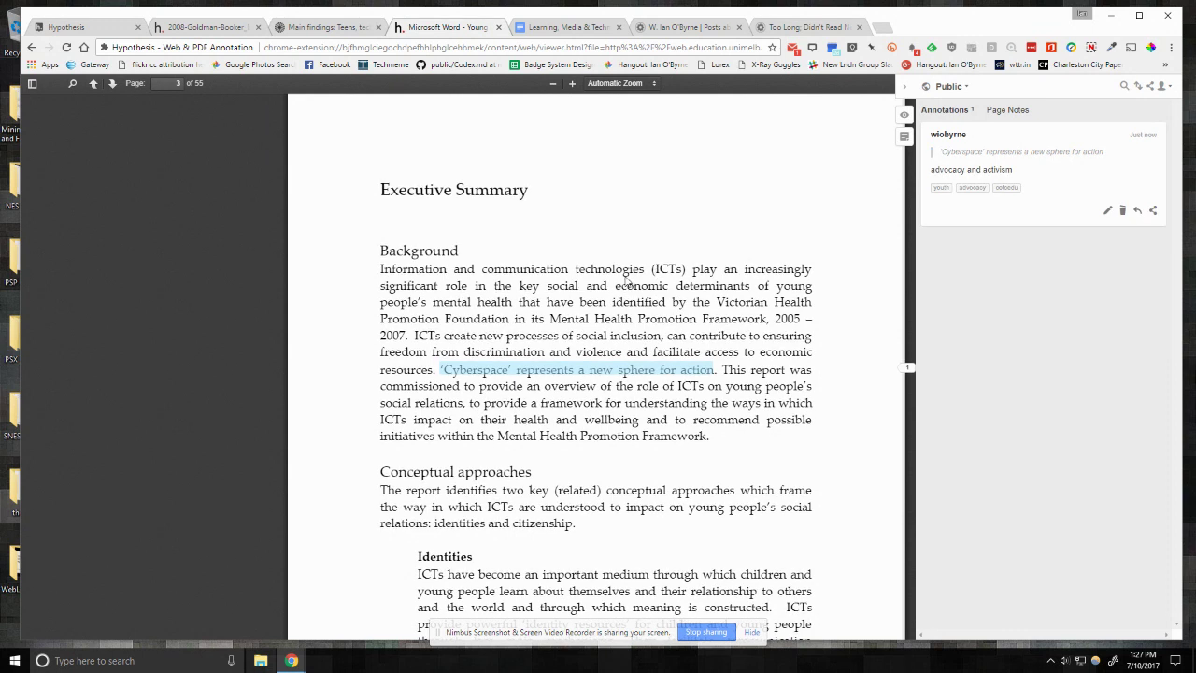
{"action": "left_click", "coordinate": [624, 280]}
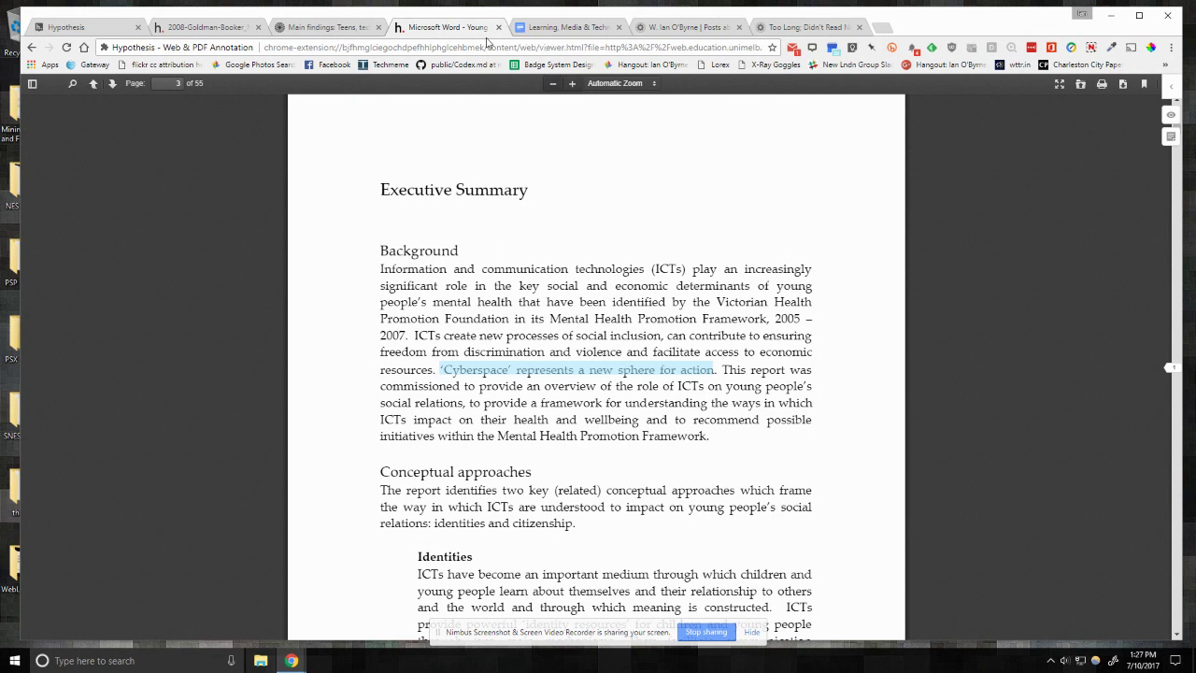
Reload the Hypothesis profile's annotation list and expand the entry for Young People and Technology_Report.doc
{"action": "left_click", "coordinate": [91, 29]}
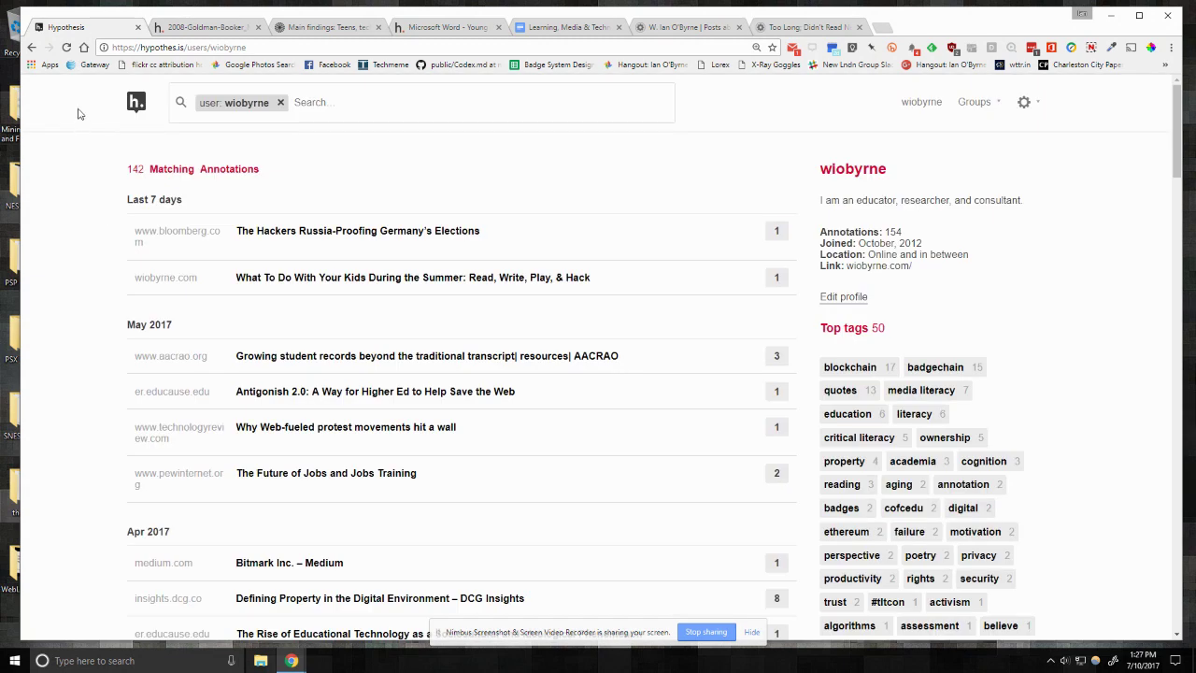
{"action": "left_click", "coordinate": [921, 103]}
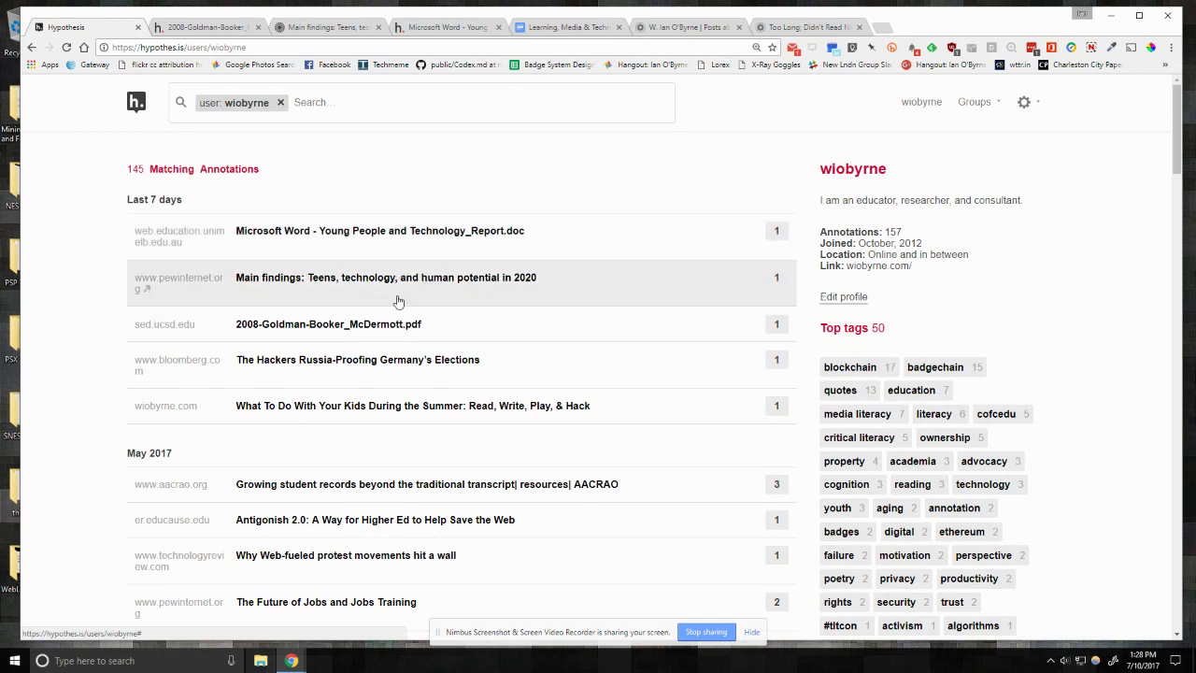
{"action": "left_click", "coordinate": [333, 235]}
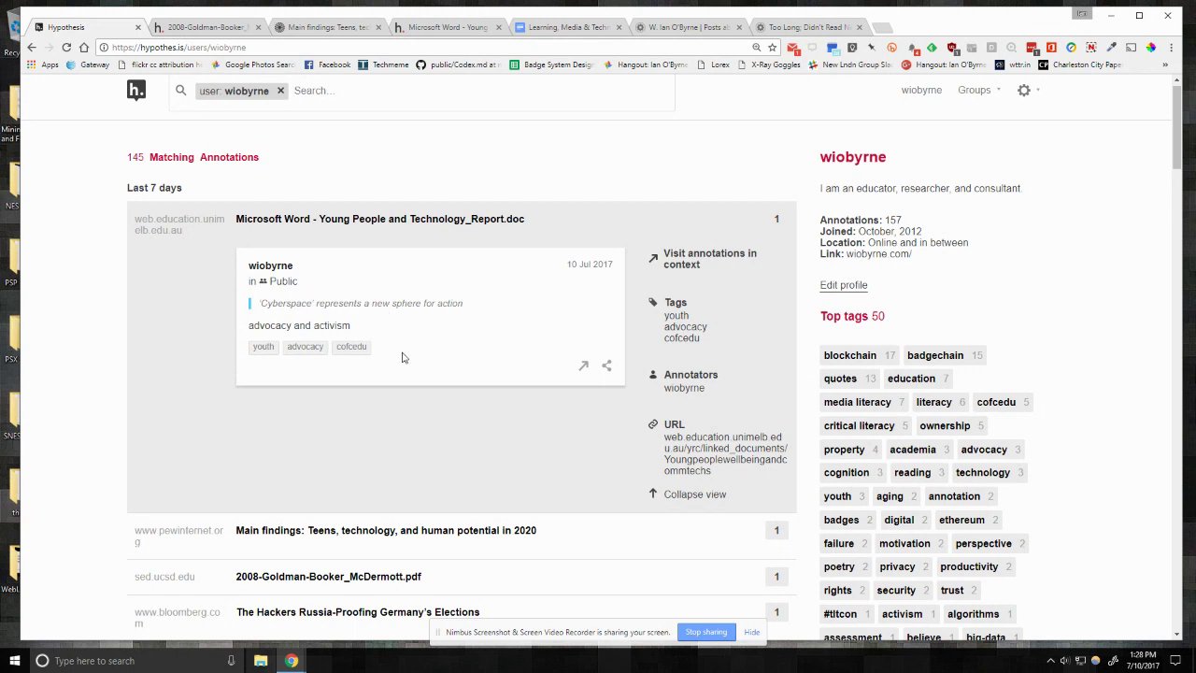
Copy the share link of the 'Cyberspace' annotation
{"action": "left_click", "coordinate": [605, 368]}
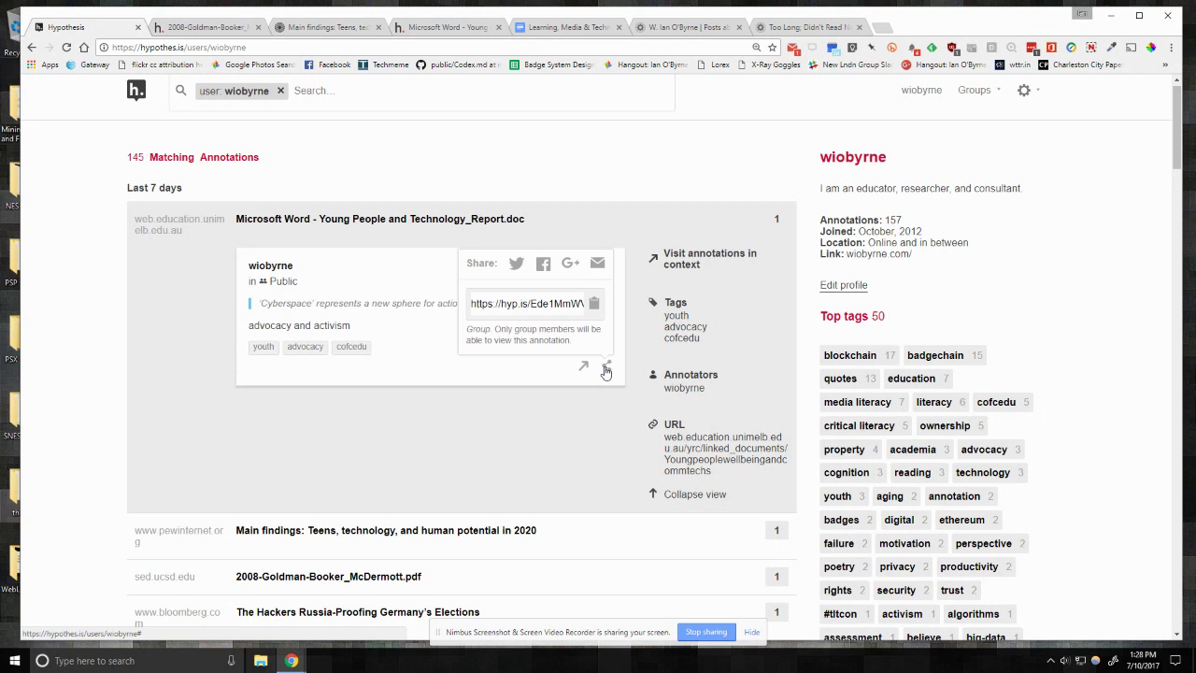
{"action": "left_click", "coordinate": [510, 310]}
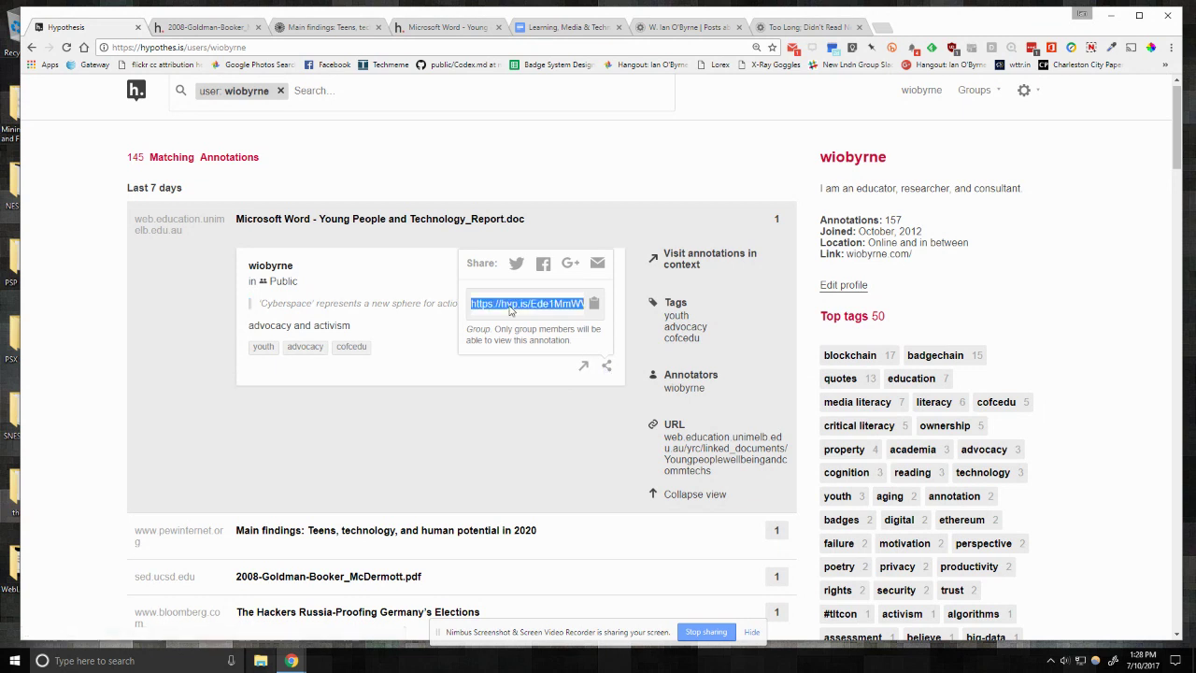
{"action": "right_click", "coordinate": [509, 306]}
{"action": "left_click", "coordinate": [537, 318]}
{"action": "left_click", "coordinate": [531, 379]}
{"action": "left_click", "coordinate": [607, 366]}
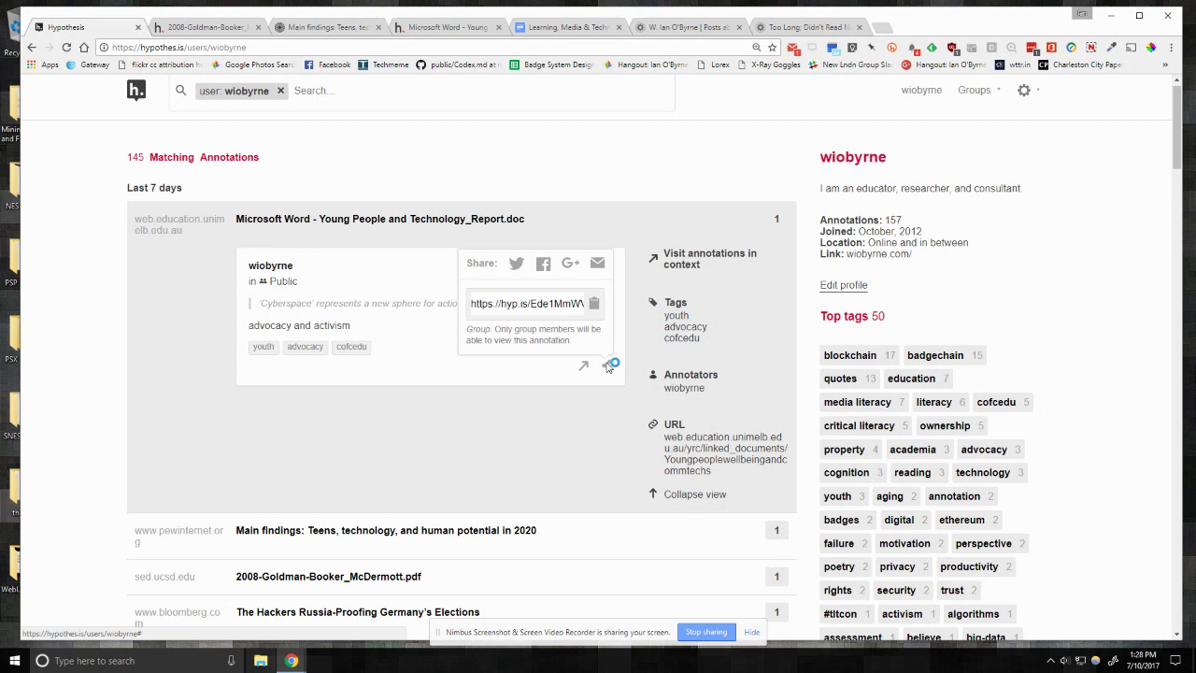
{"action": "left_click", "coordinate": [501, 311]}
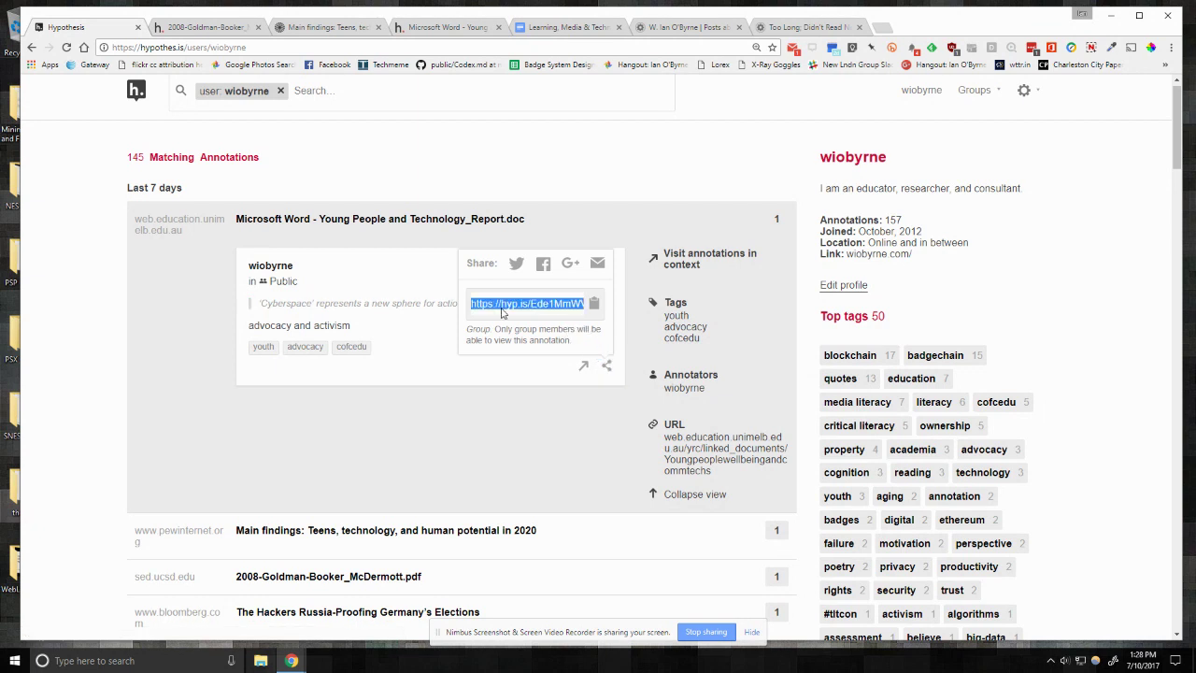
{"action": "right_click", "coordinate": [502, 313]}
{"action": "left_click", "coordinate": [533, 321]}
Open the copied annotation link in a new browser tab
{"action": "left_click", "coordinate": [801, 28]}
{"action": "left_click", "coordinate": [877, 28]}
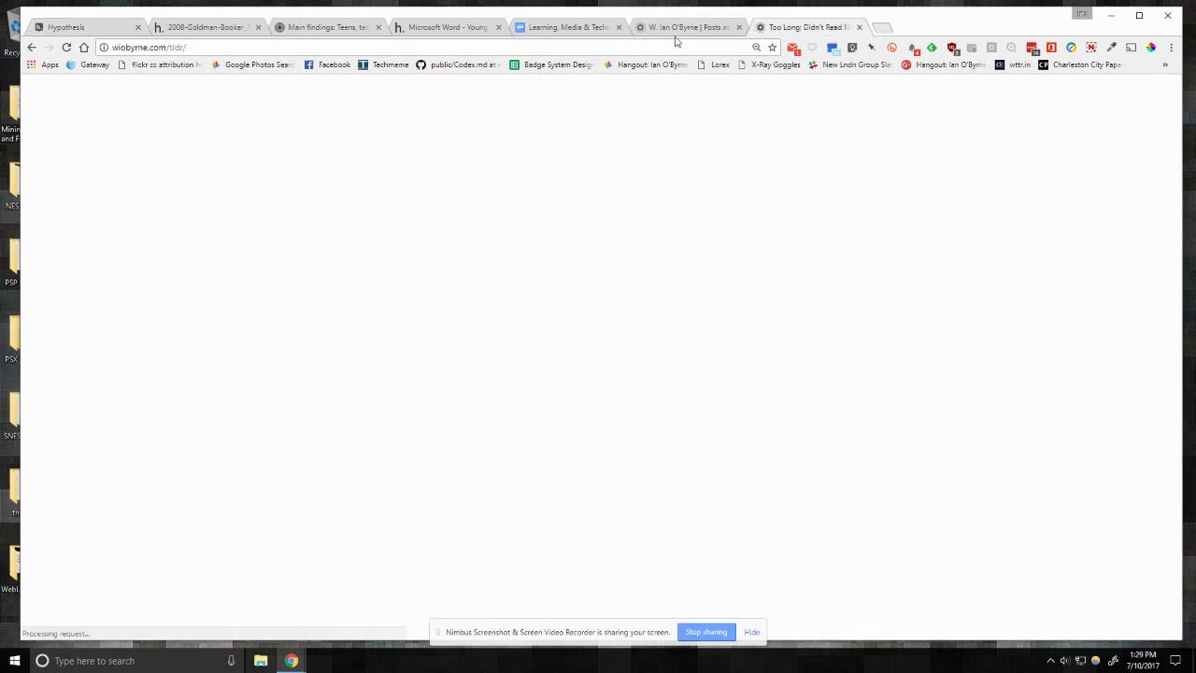
{"action": "right_click", "coordinate": [626, 51]}
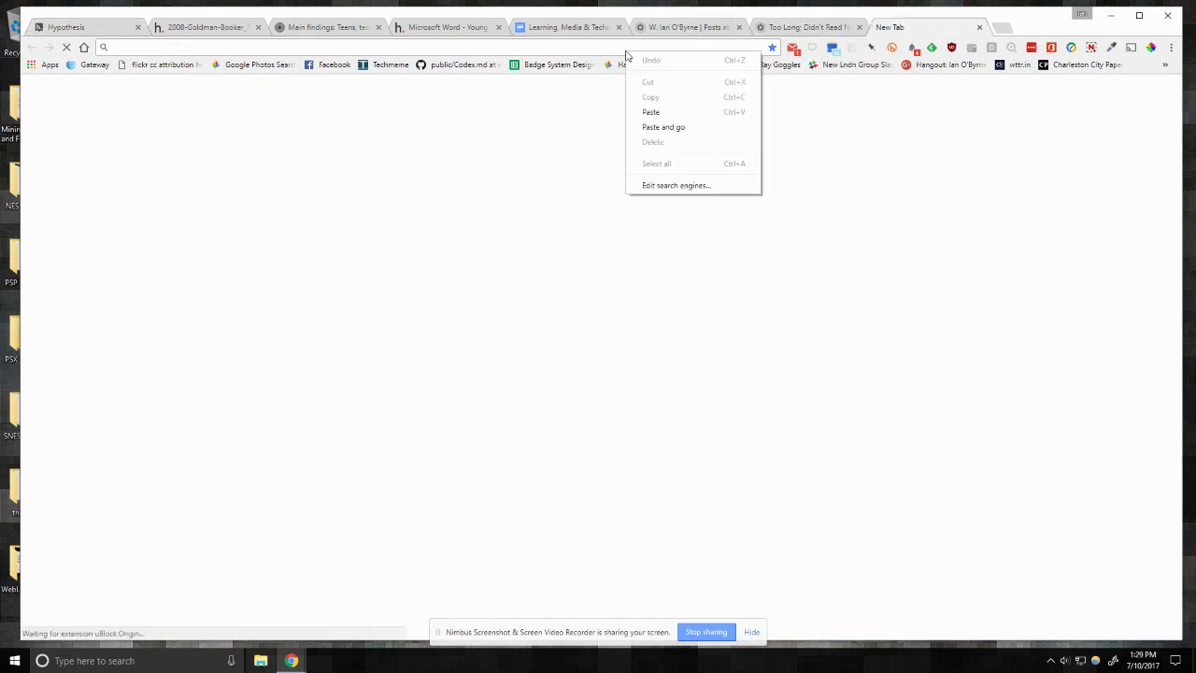
{"action": "left_click", "coordinate": [646, 128]}
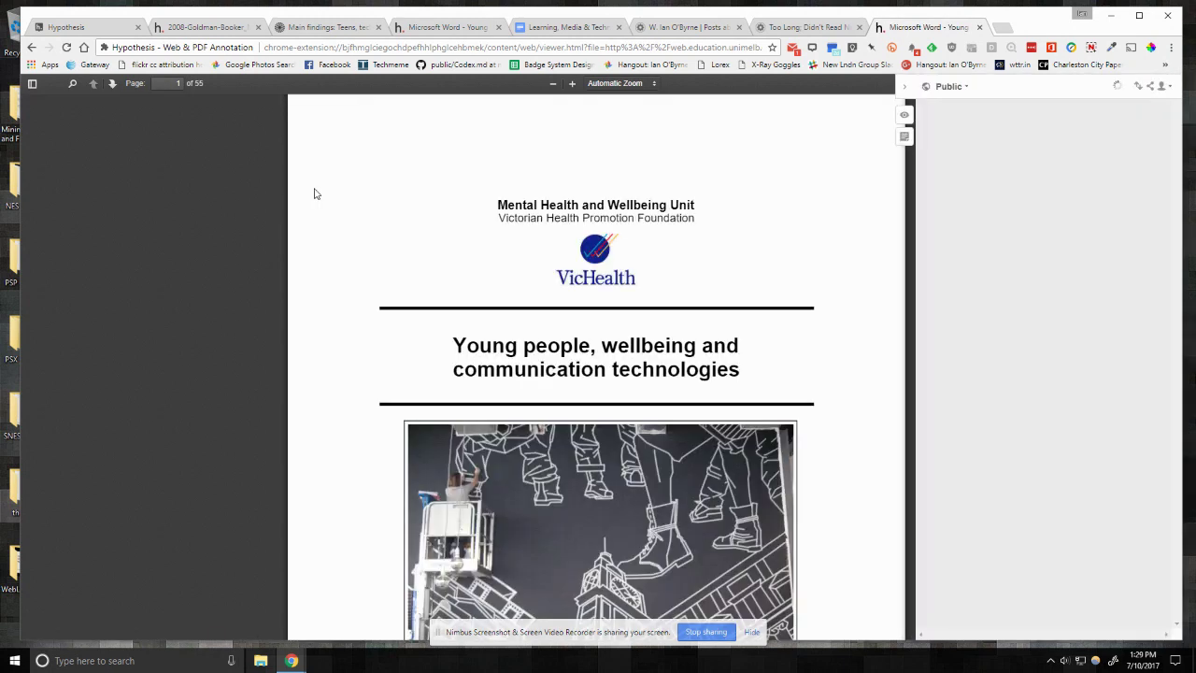
Locate the highlighted 'Cyberspace' passage under Background on page 3 of the opened report
{"action": "scroll", "coordinate": [314, 193], "scroll_direction": "down", "scroll_amount": 15}
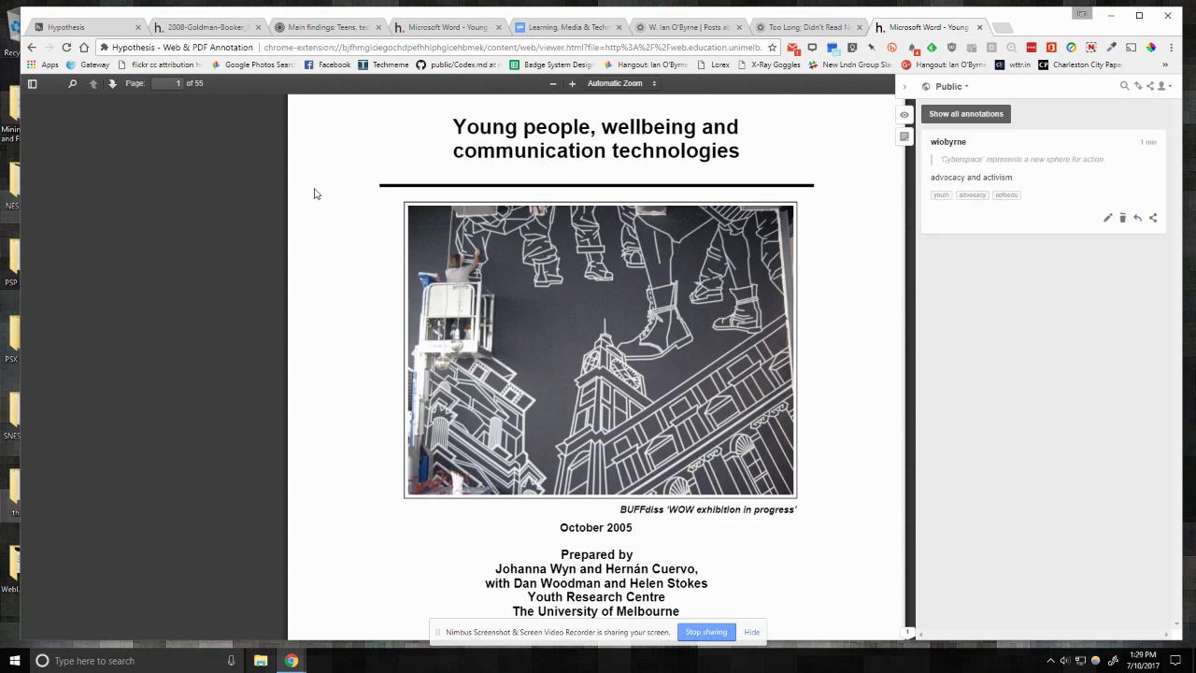
{"action": "scroll", "coordinate": [314, 194], "scroll_direction": "down", "scroll_amount": 5}
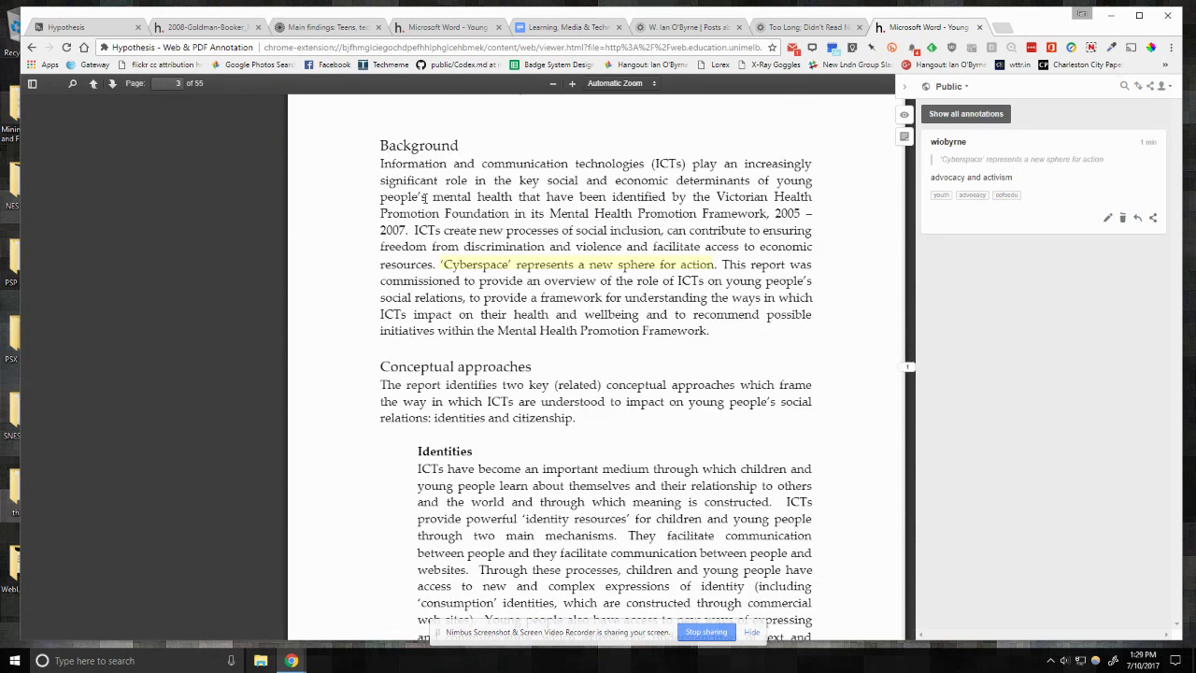
{"action": "scroll", "coordinate": [470, 266], "scroll_direction": "up", "scroll_amount": 1}
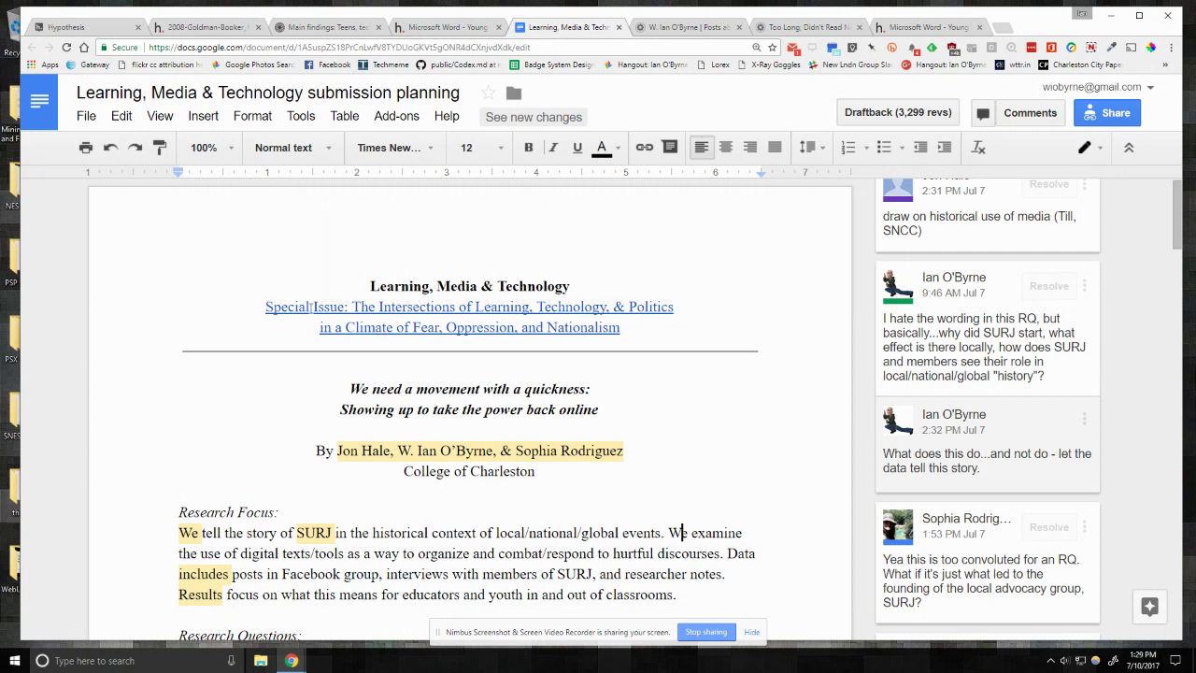
Switch to the Learning, Media & Technology submission planning document and read through to the proposal's 'current and historical contexts' passage
{"action": "scroll", "coordinate": [306, 375], "scroll_direction": "down", "scroll_amount": 5}
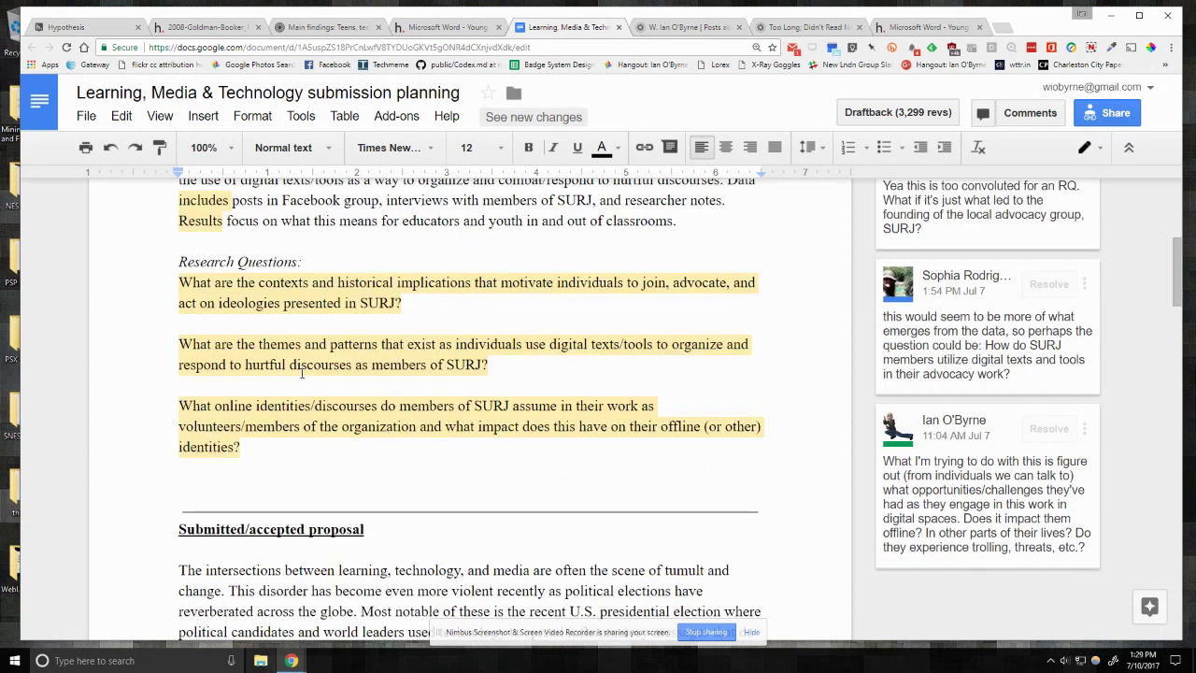
{"action": "scroll", "coordinate": [301, 373], "scroll_direction": "down", "scroll_amount": 3}
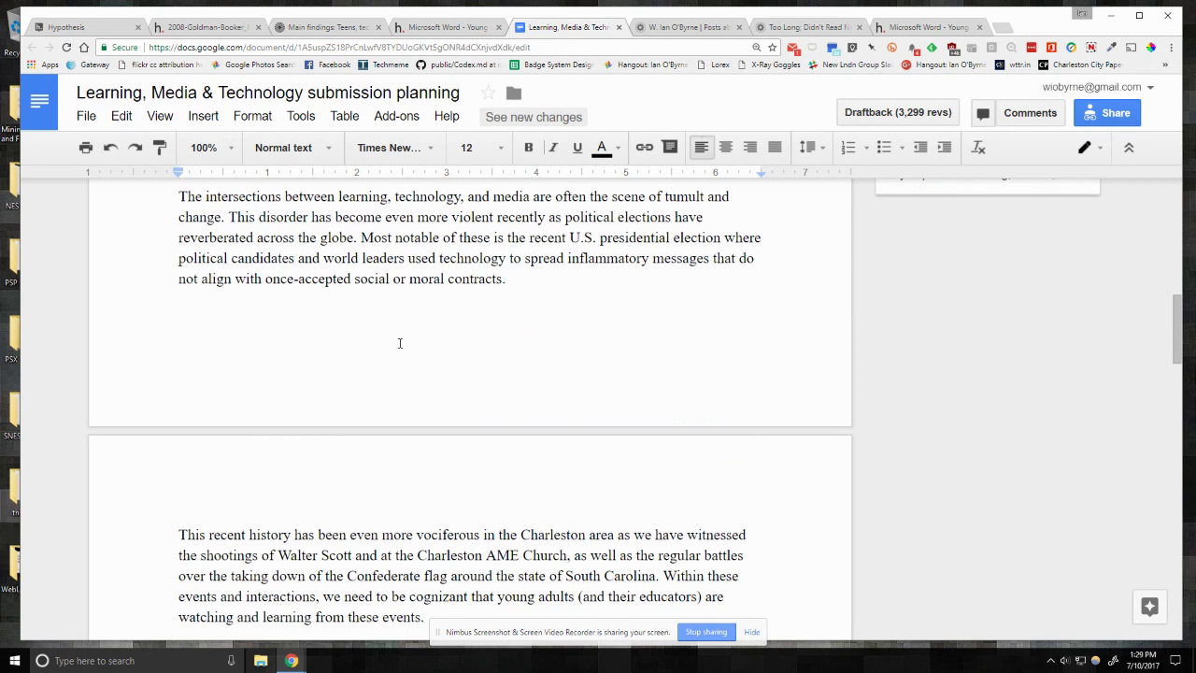
{"action": "scroll", "coordinate": [399, 343], "scroll_direction": "down", "scroll_amount": 4}
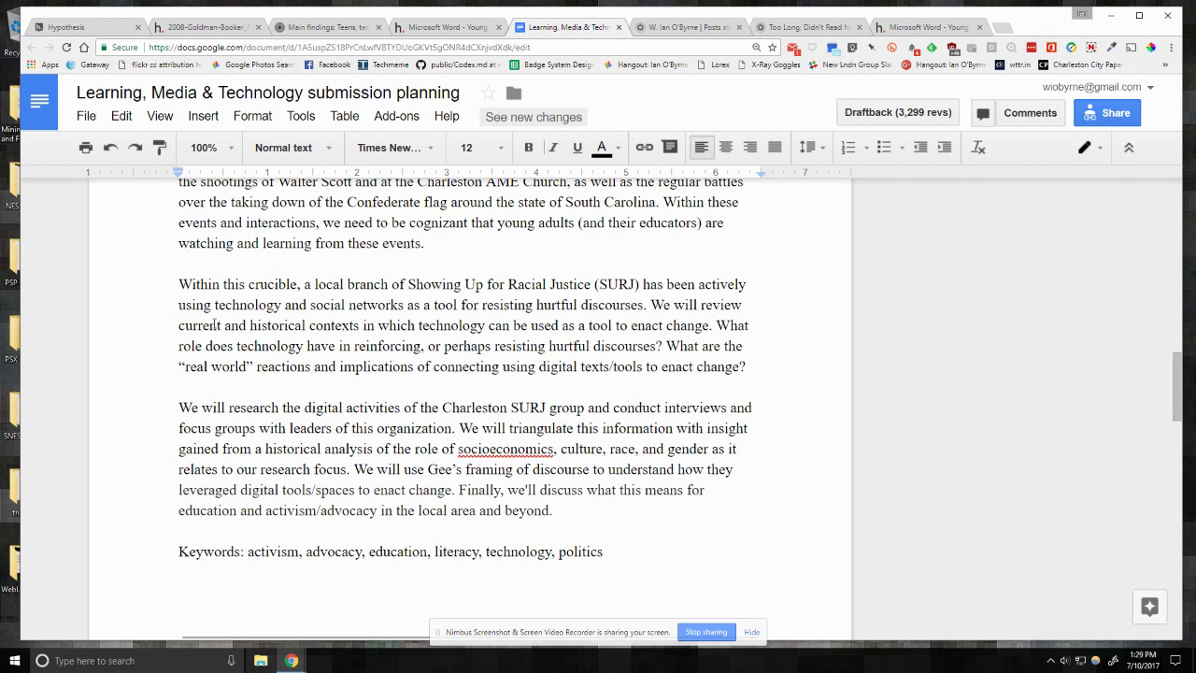
{"action": "left_click_drag", "start_coordinate": [181, 325], "coordinate": [360, 326]}
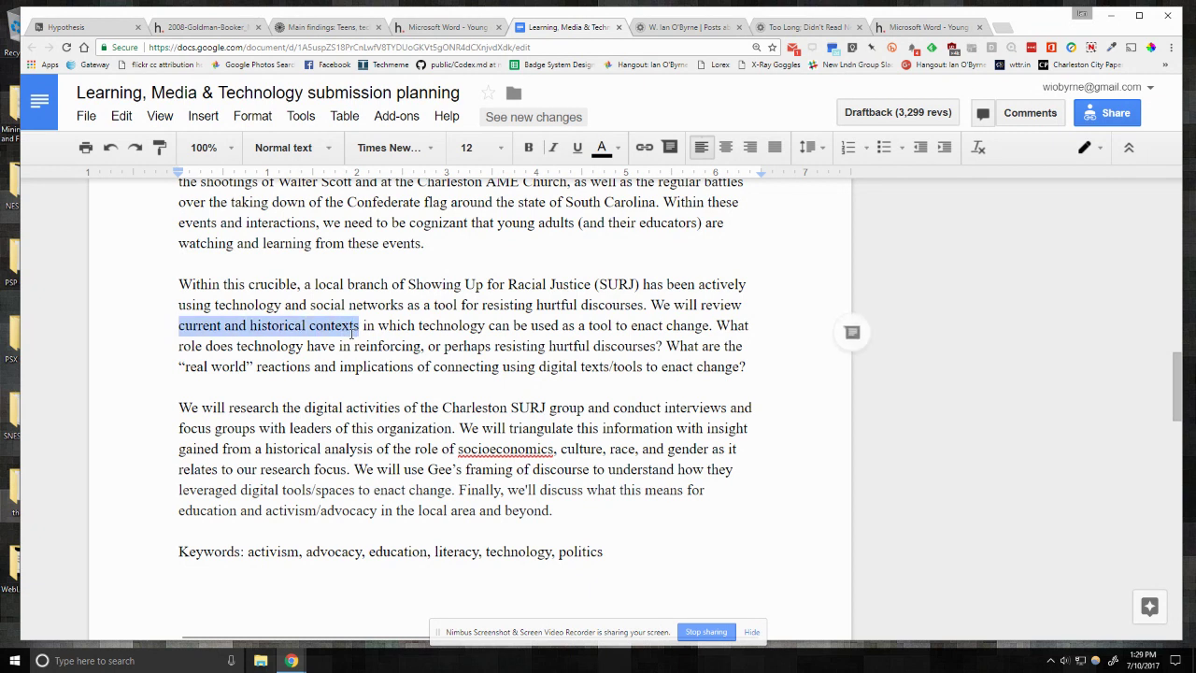
{"action": "left_click", "coordinate": [408, 305]}
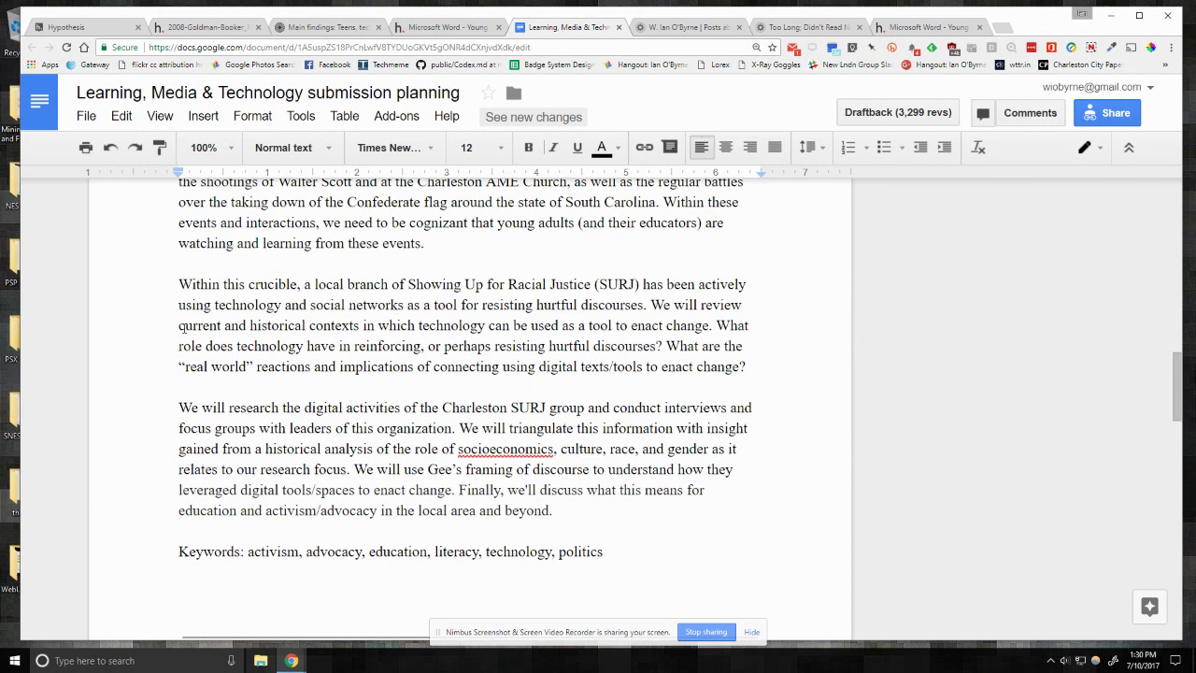
{"action": "key", "text": "Delete"}
{"action": "type", "text": "cacy and activism"}
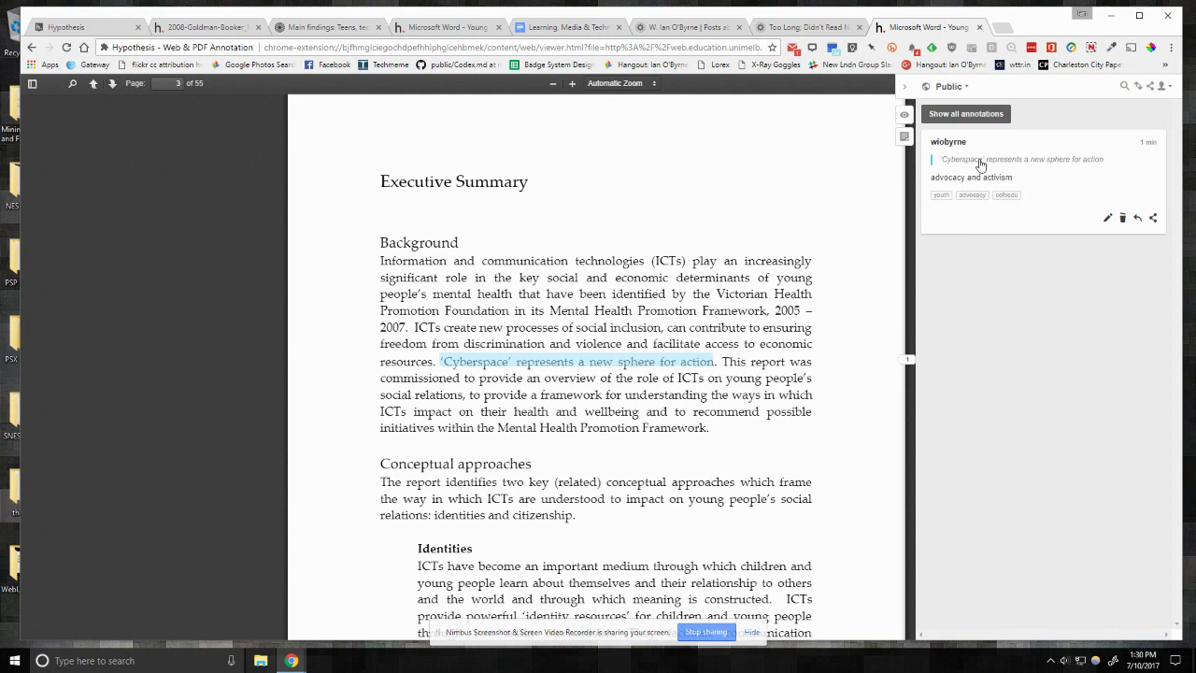
Link the proposal phrase 'technology can be used as a tool to enact change' to the copied Hypothesis annotation address
{"action": "left_click", "coordinate": [542, 29]}
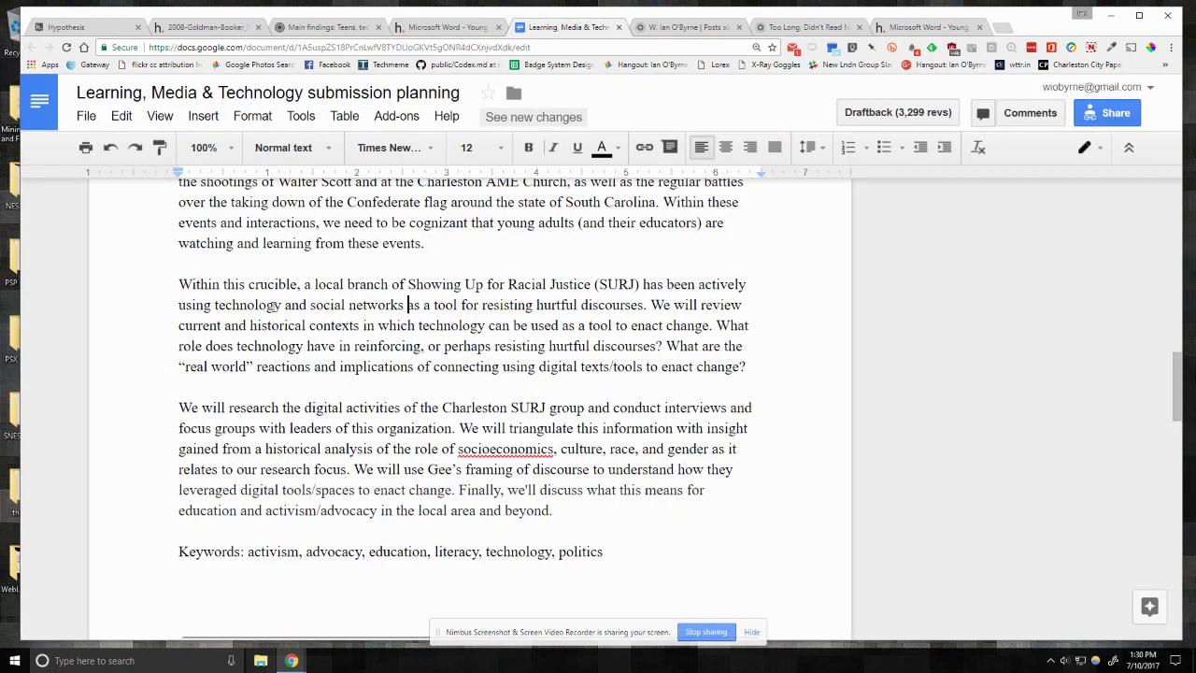
{"action": "left_click_drag", "start_coordinate": [309, 326], "coordinate": [712, 326]}
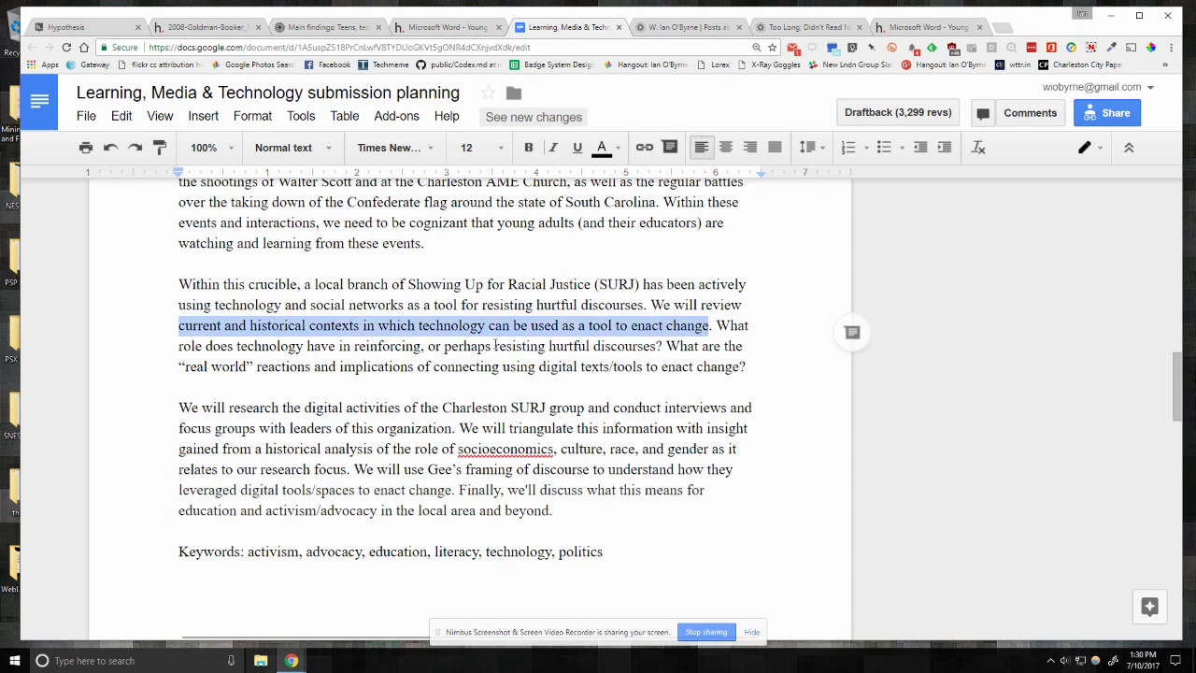
{"action": "left_click", "coordinate": [418, 325]}
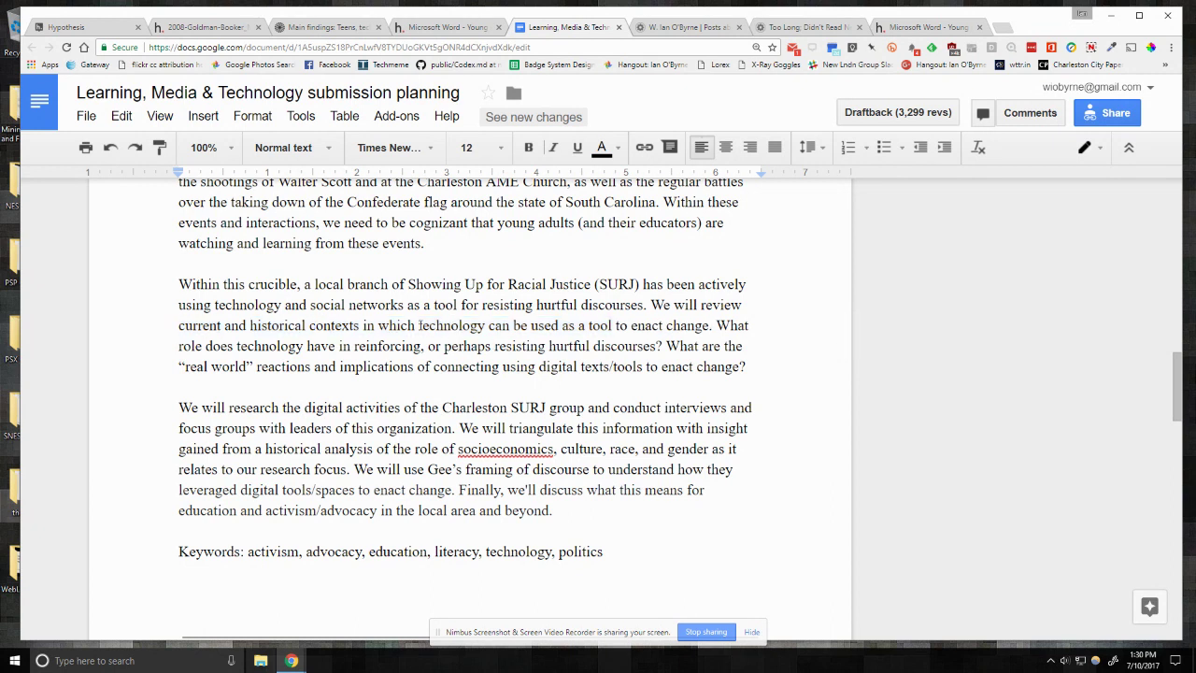
{"action": "left_click_drag", "start_coordinate": [588, 324], "coordinate": [710, 325]}
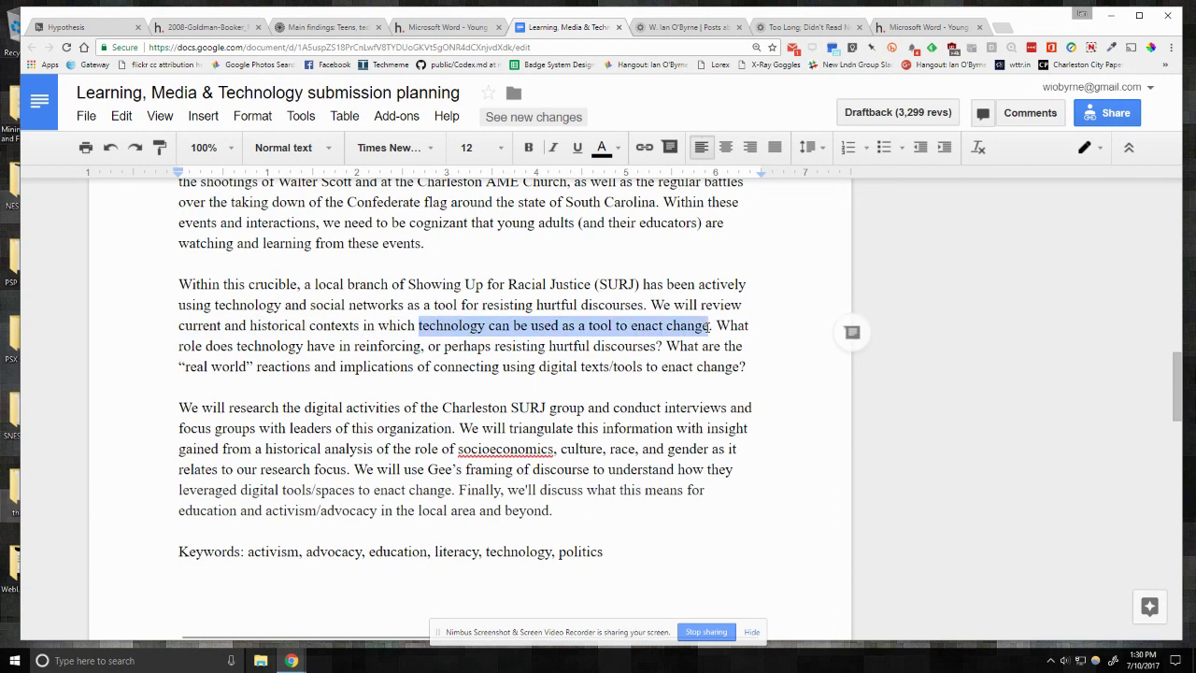
{"action": "left_click", "coordinate": [644, 146]}
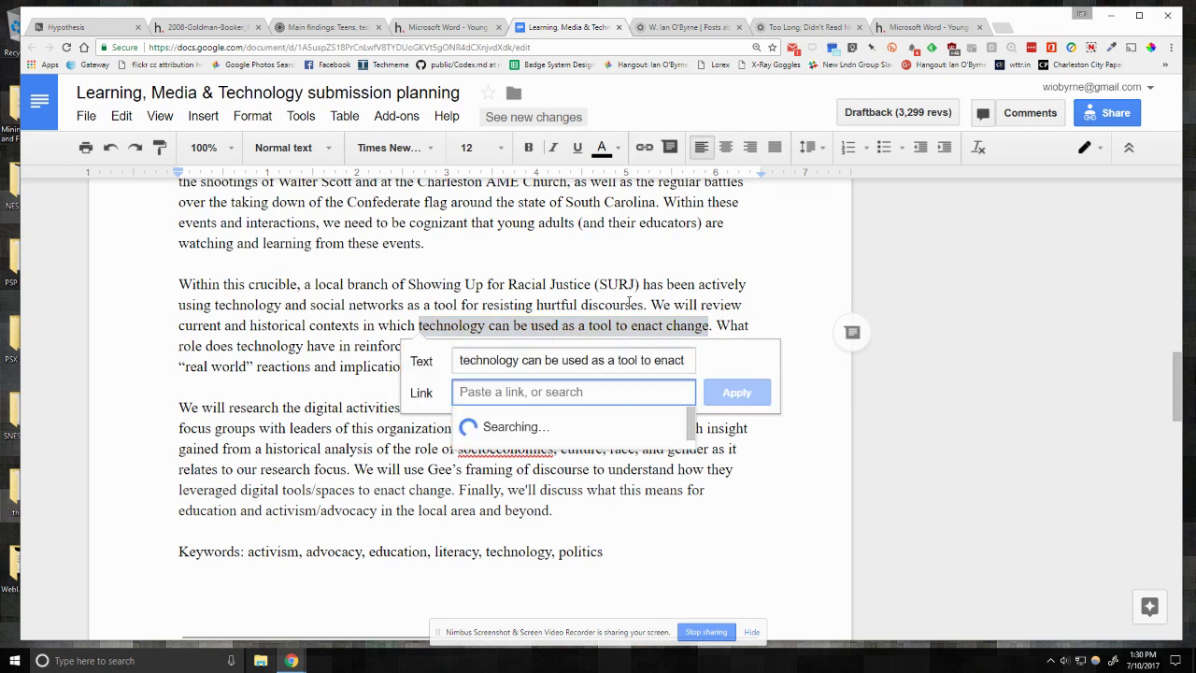
{"action": "key", "text": "ctrl+v"}
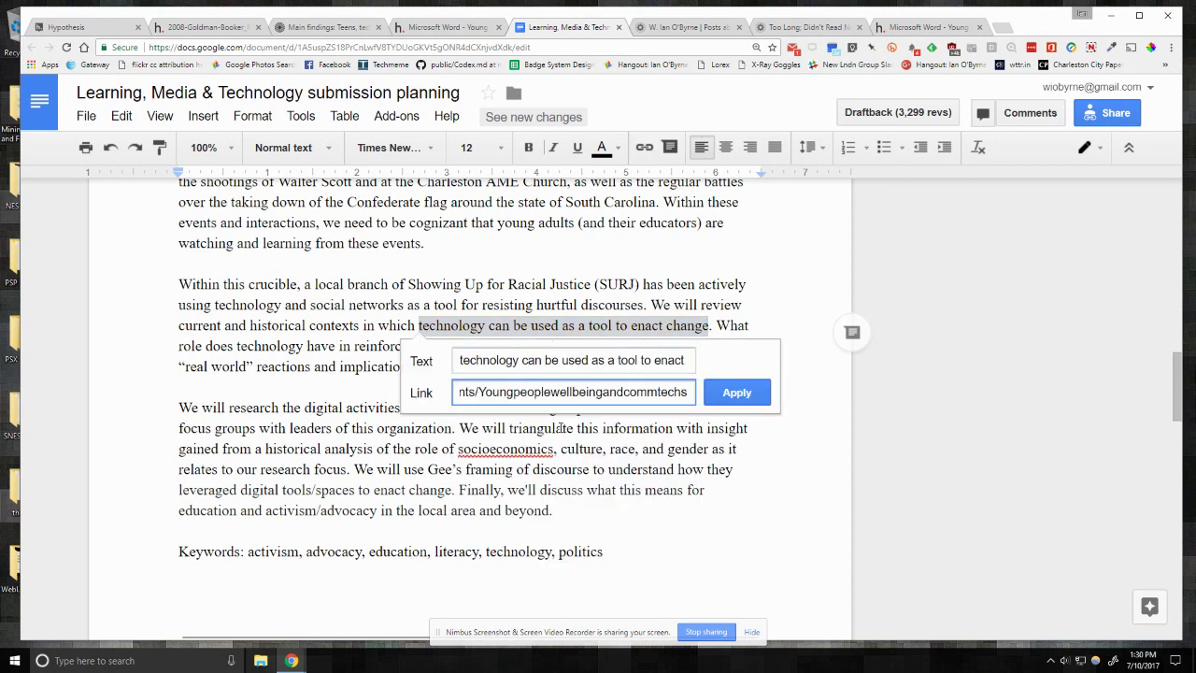
{"action": "left_click", "coordinate": [736, 393]}
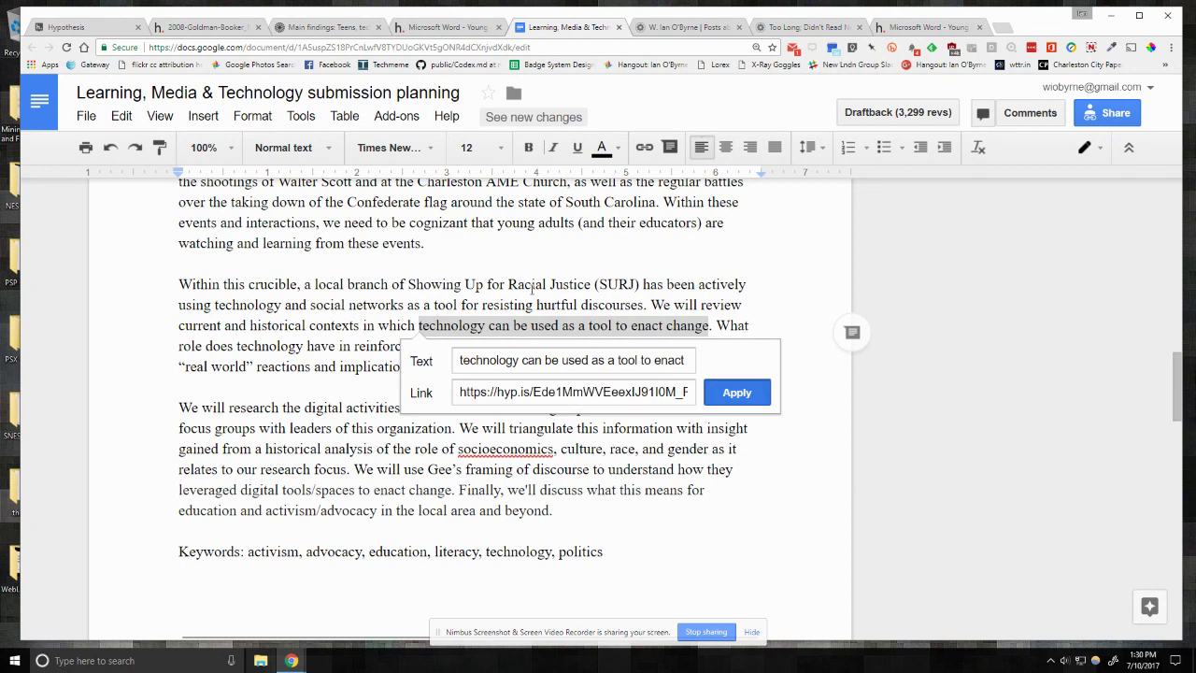
{"action": "left_click", "coordinate": [443, 326]}
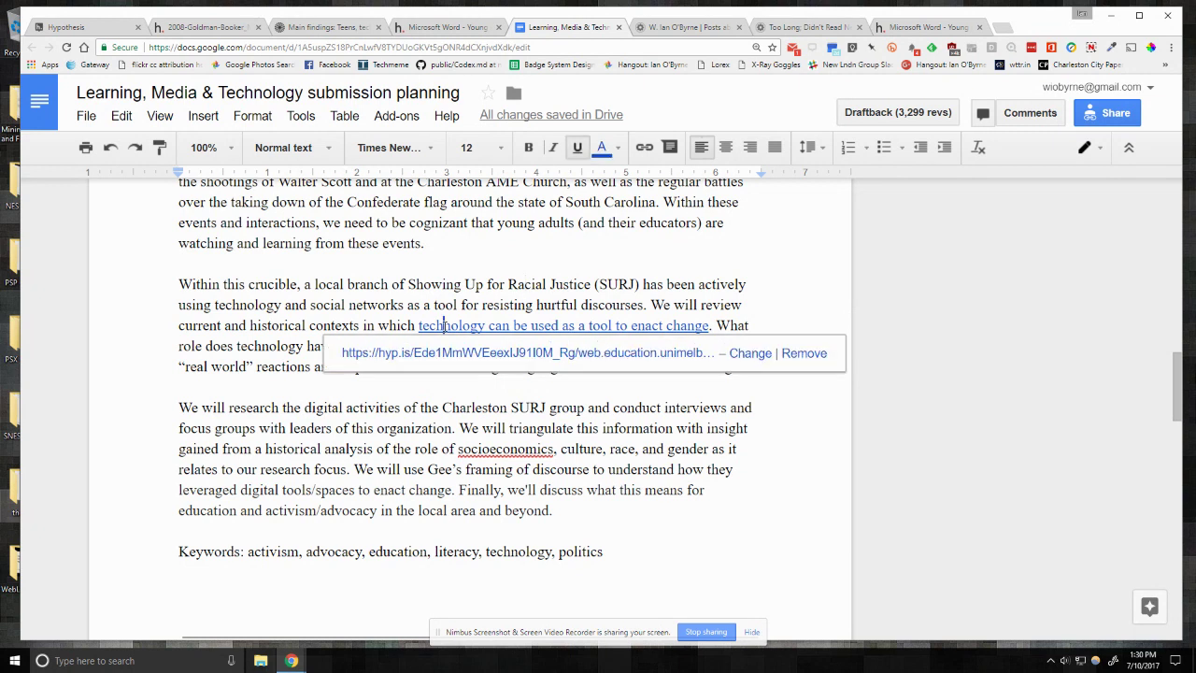
Check the 'Cyberspace' annotation in the report against the linked phrase in the planning document
{"action": "left_click", "coordinate": [897, 29]}
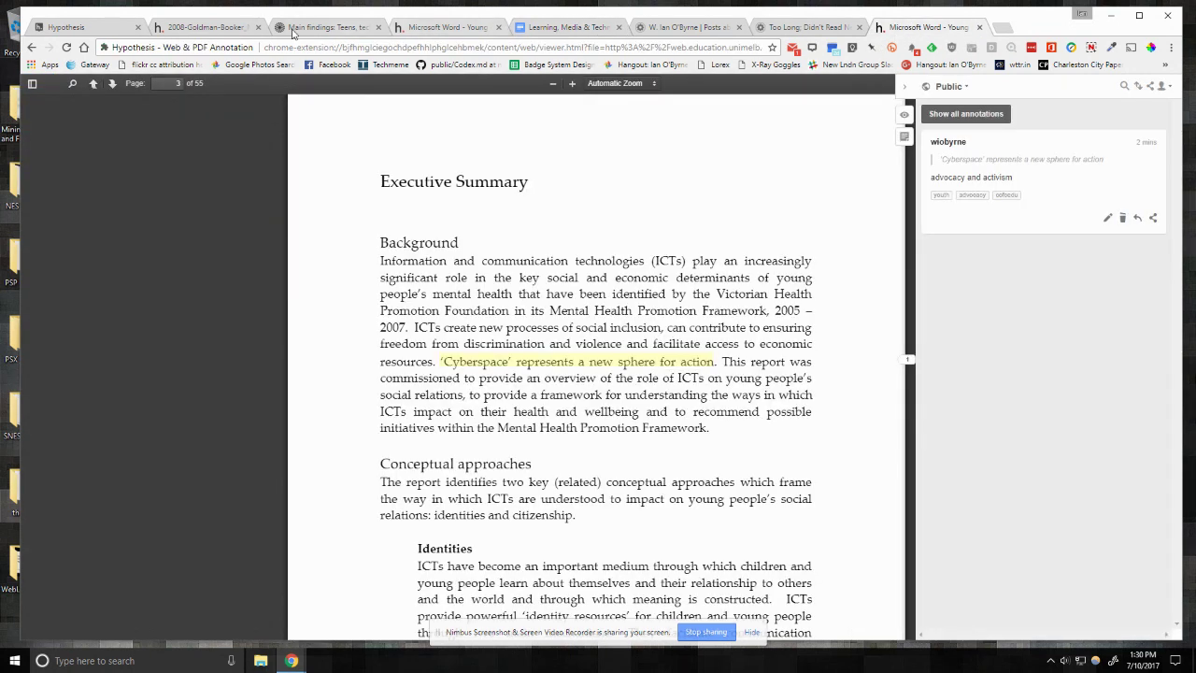
{"action": "left_click", "coordinate": [543, 25]}
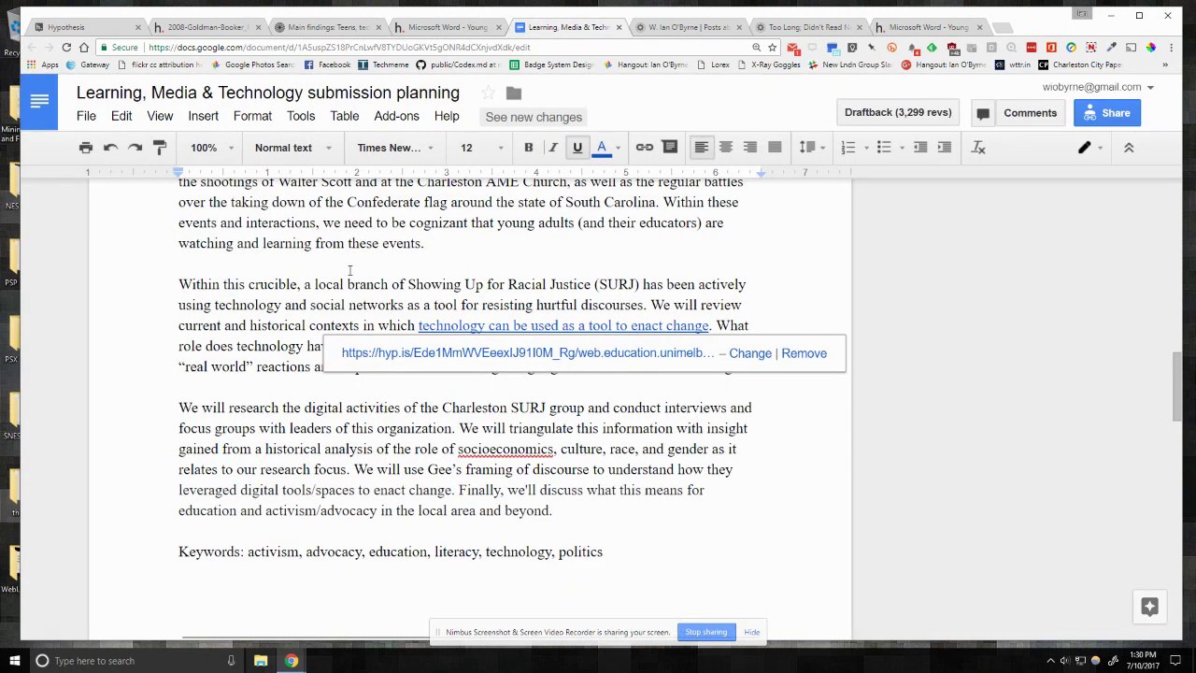
{"action": "left_click", "coordinate": [350, 270]}
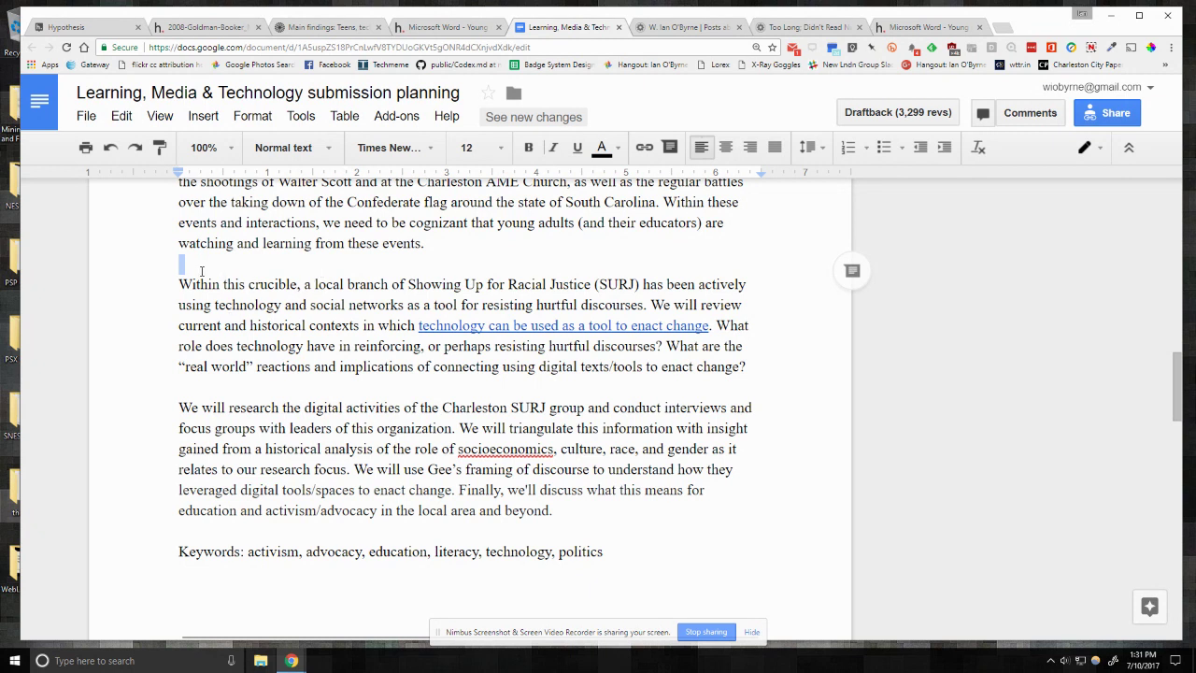
{"action": "left_click", "coordinate": [237, 347]}
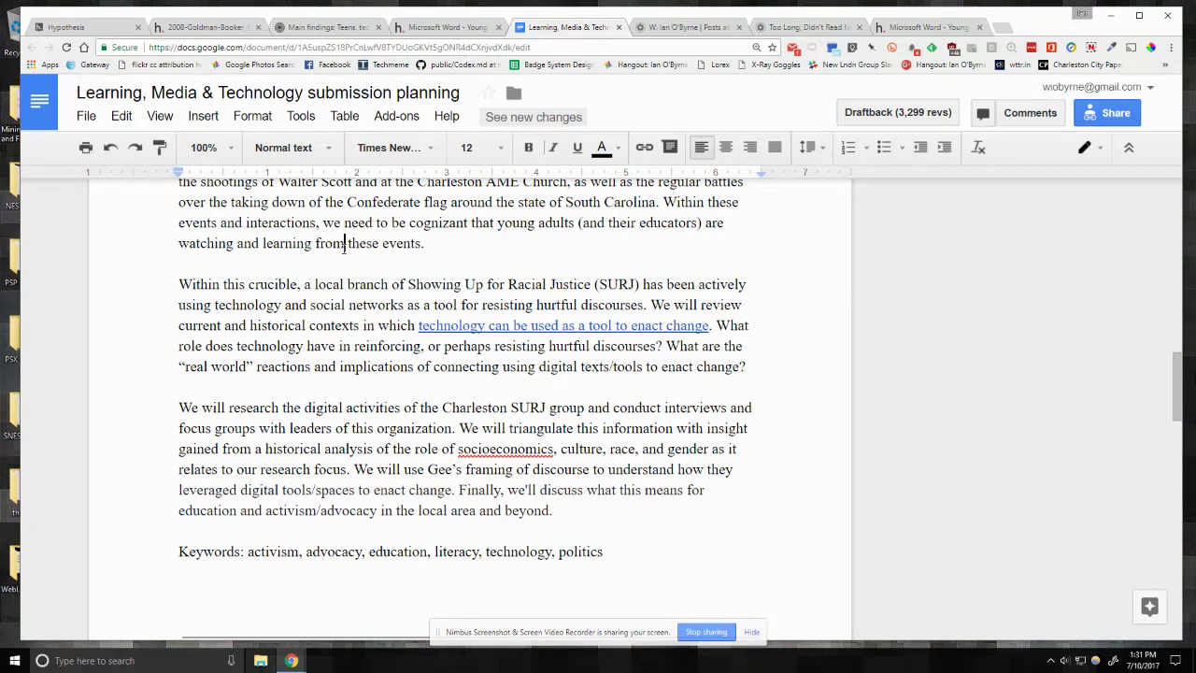
On the Hypothesis profile page, list all annotations tagged youth from the report's annotation and browse them
{"action": "left_click", "coordinate": [75, 26]}
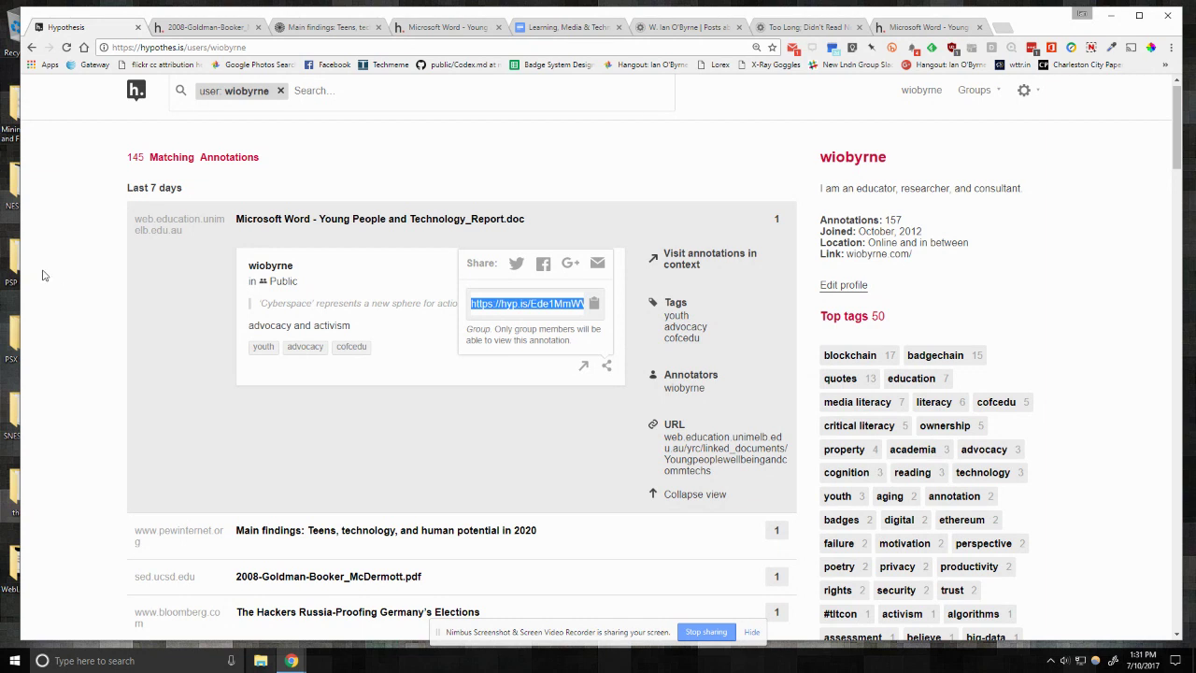
{"action": "left_click", "coordinate": [54, 278]}
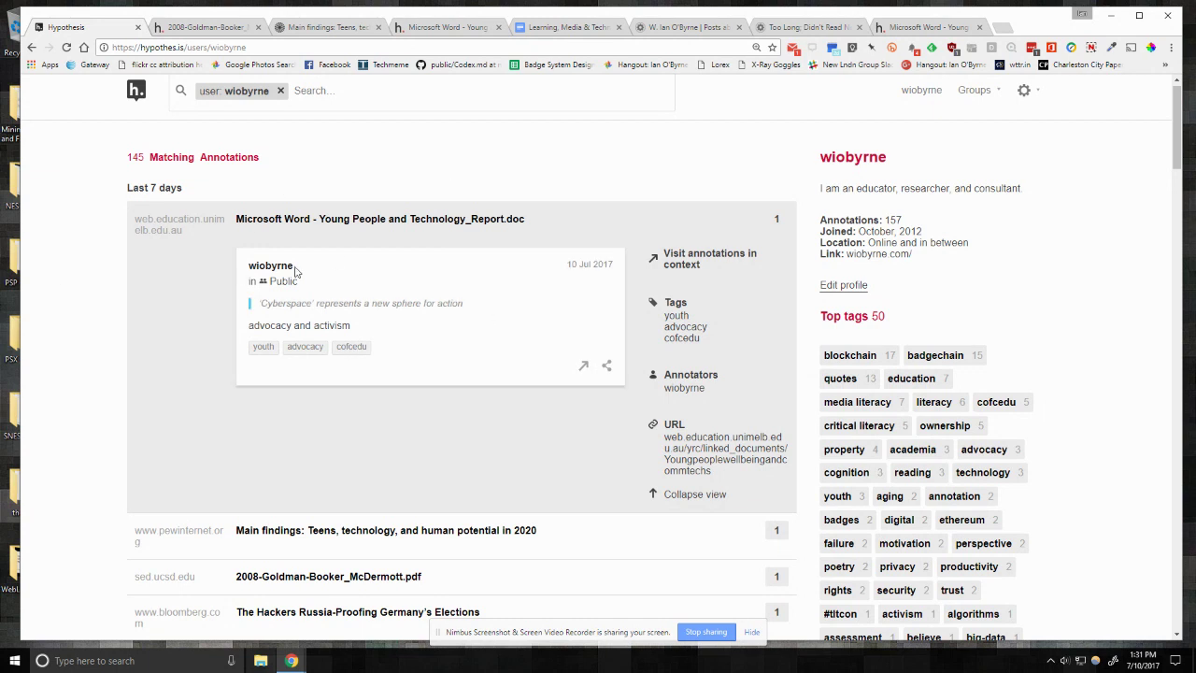
{"action": "left_click", "coordinate": [266, 351]}
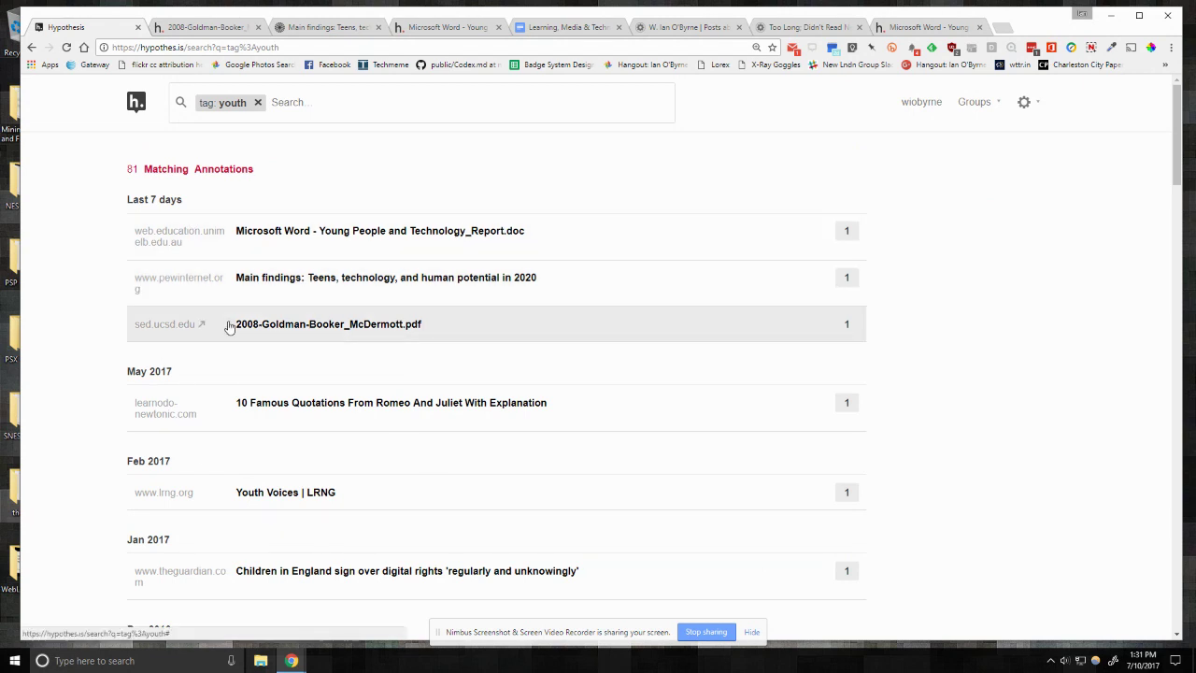
{"action": "scroll", "coordinate": [442, 340], "scroll_direction": "down", "scroll_amount": 5}
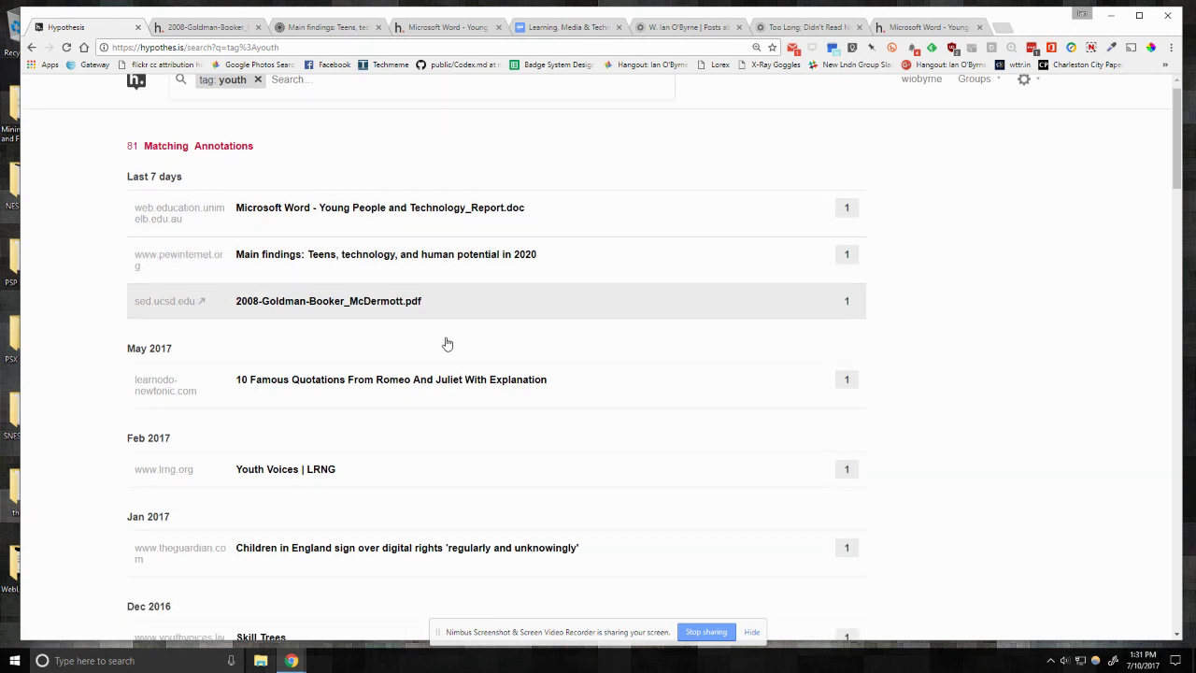
{"action": "scroll", "coordinate": [448, 347], "scroll_direction": "up", "scroll_amount": 5}
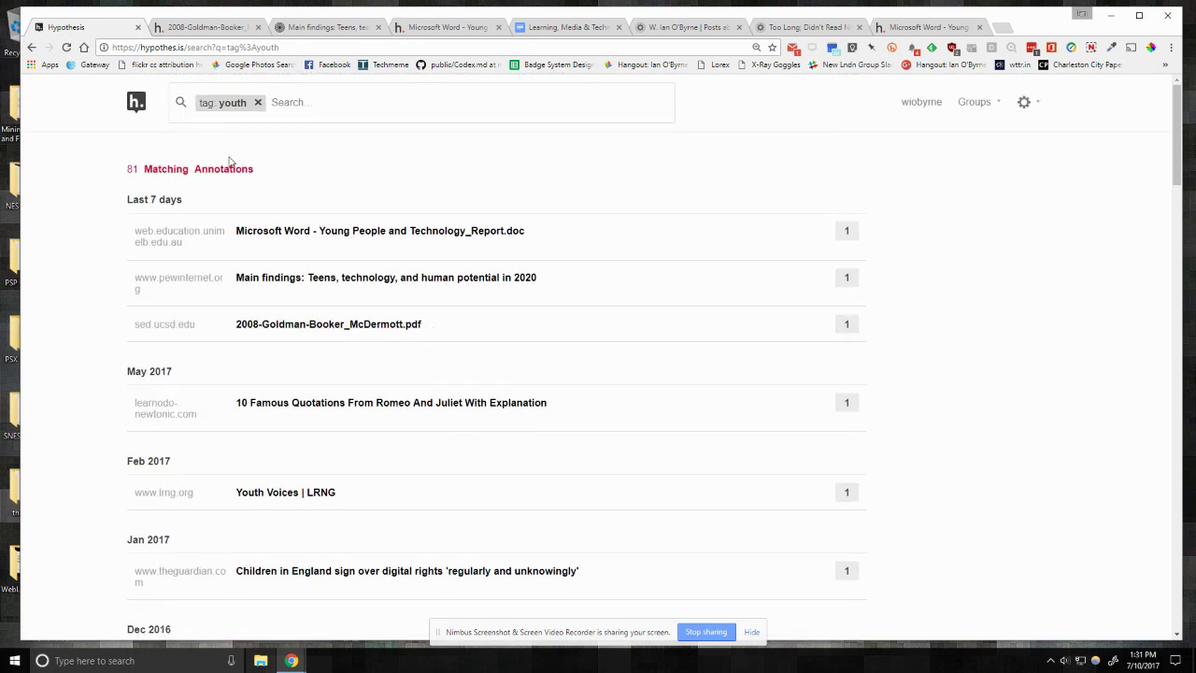
{"action": "scroll", "coordinate": [127, 286], "scroll_direction": "down", "scroll_amount": 3}
{"action": "scroll", "coordinate": [127, 286], "scroll_direction": "down", "scroll_amount": 4}
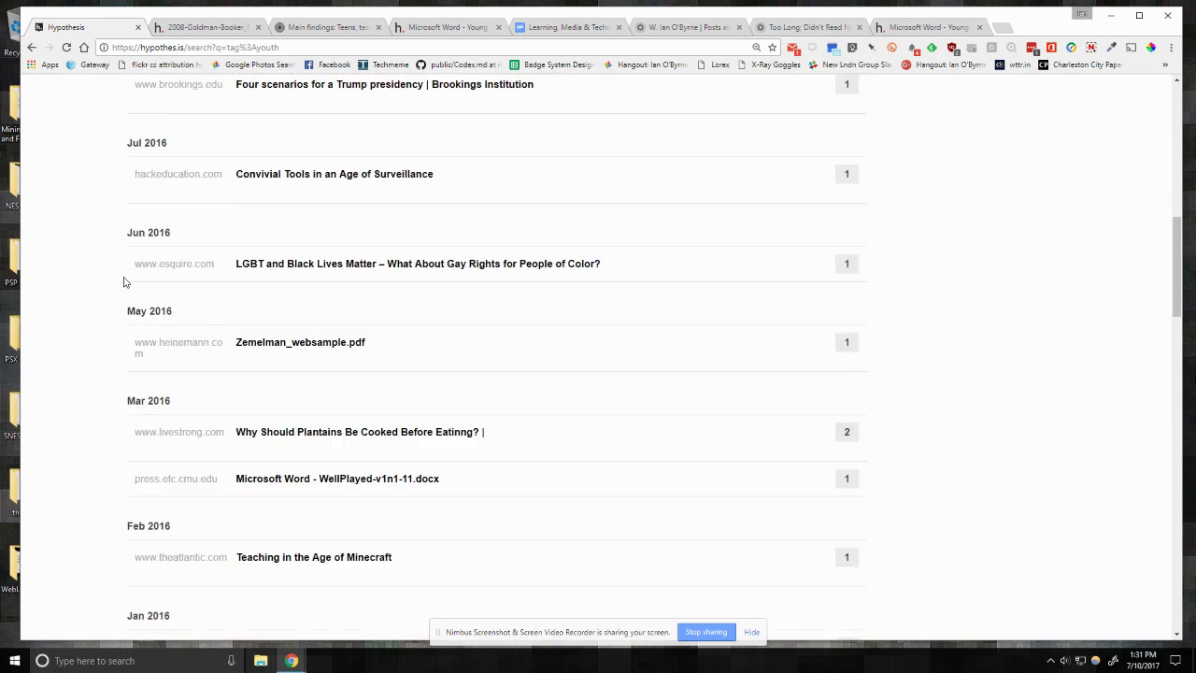
{"action": "scroll", "coordinate": [123, 277], "scroll_direction": "up", "scroll_amount": 7}
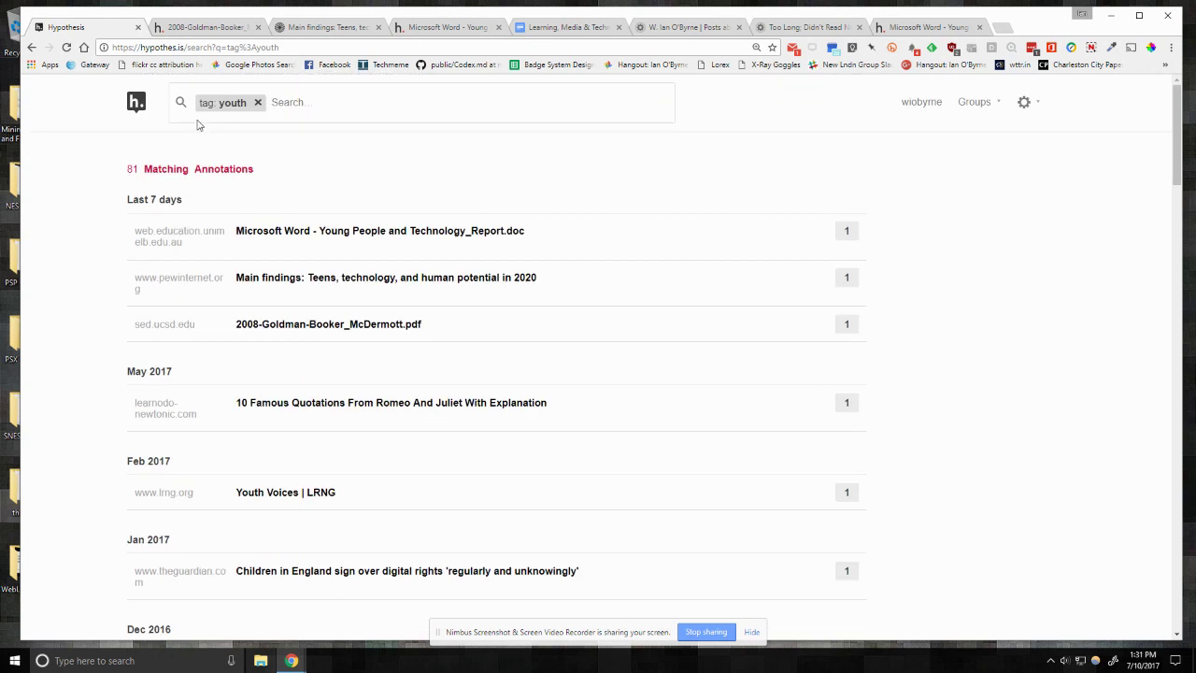
Return to the profile's annotation list, expand the Young People and Technology_Report.doc entry and list annotations tagged advocacy
{"action": "left_click", "coordinate": [30, 46]}
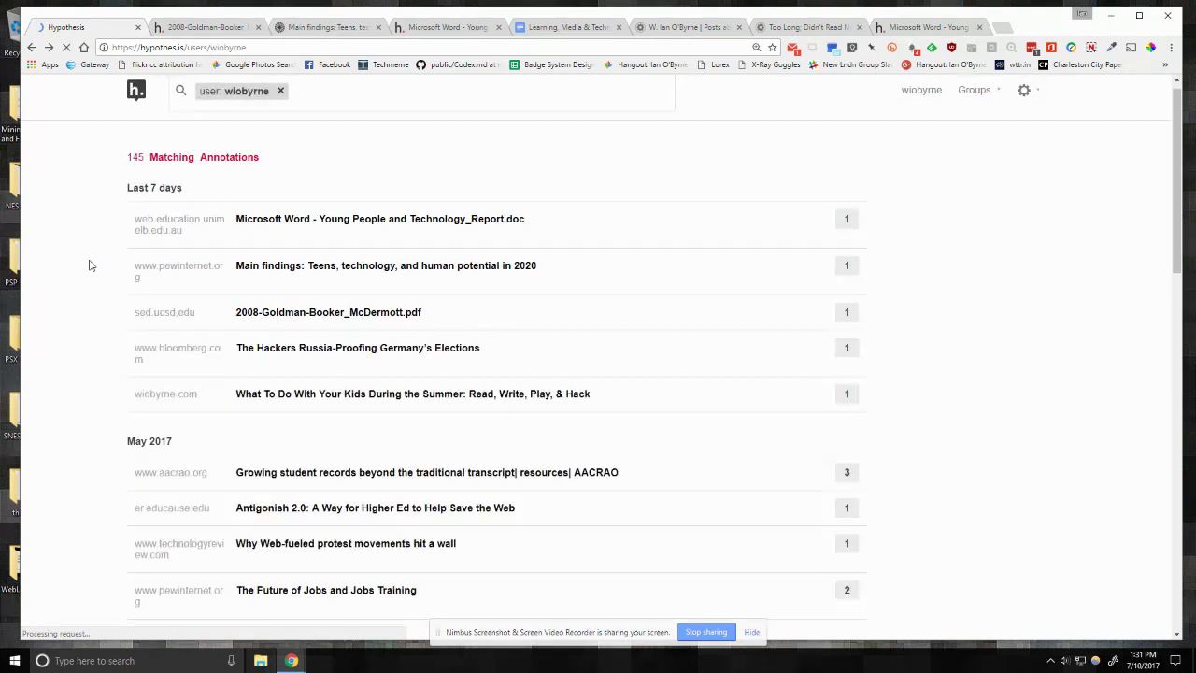
{"action": "left_click", "coordinate": [311, 226]}
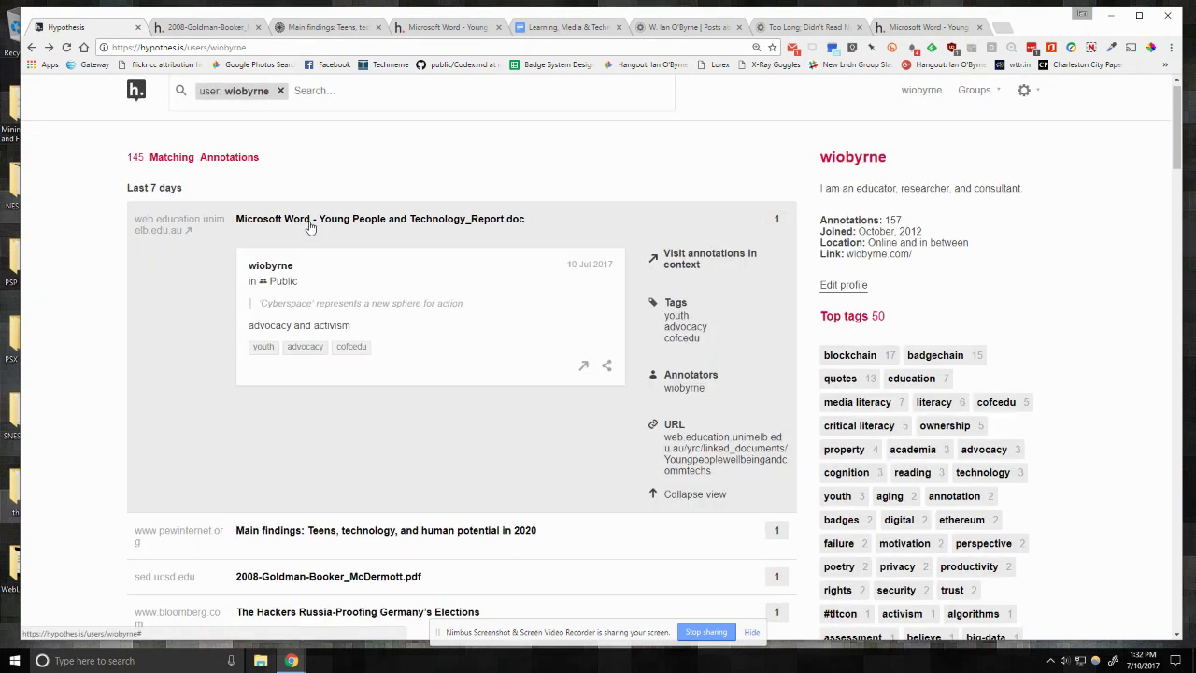
{"action": "left_click", "coordinate": [306, 347]}
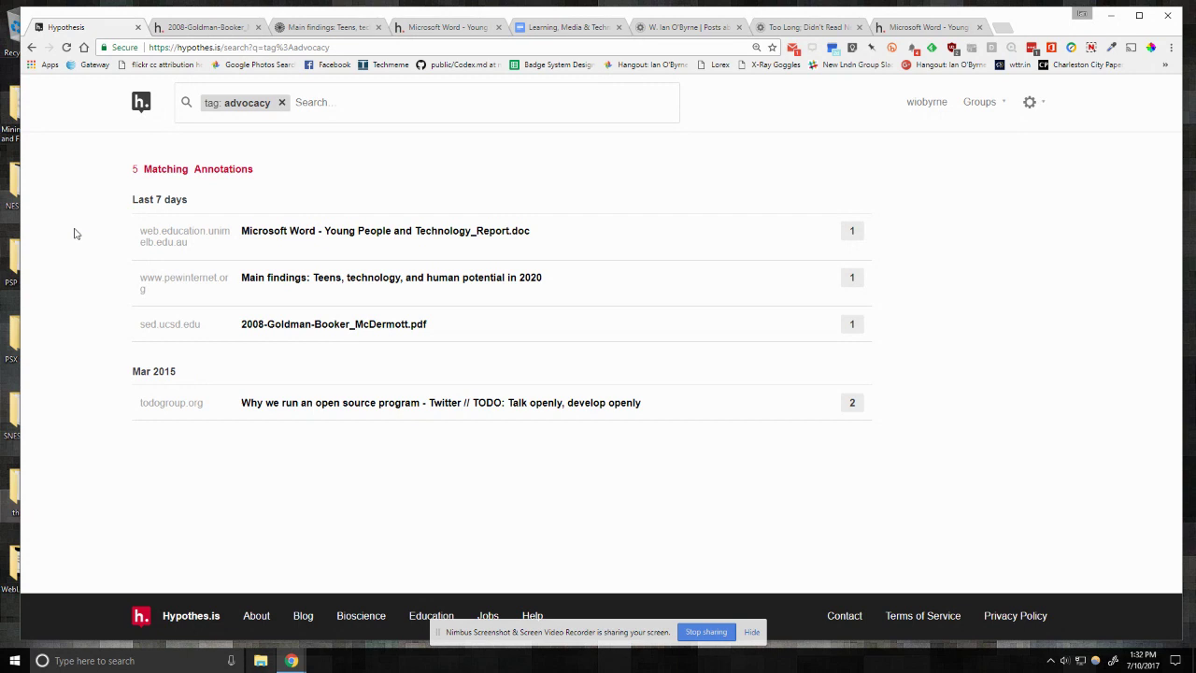
Reopen the report's entry in the profile's annotation list, list annotations tagged cofcedu and browse them
{"action": "left_click", "coordinate": [147, 105]}
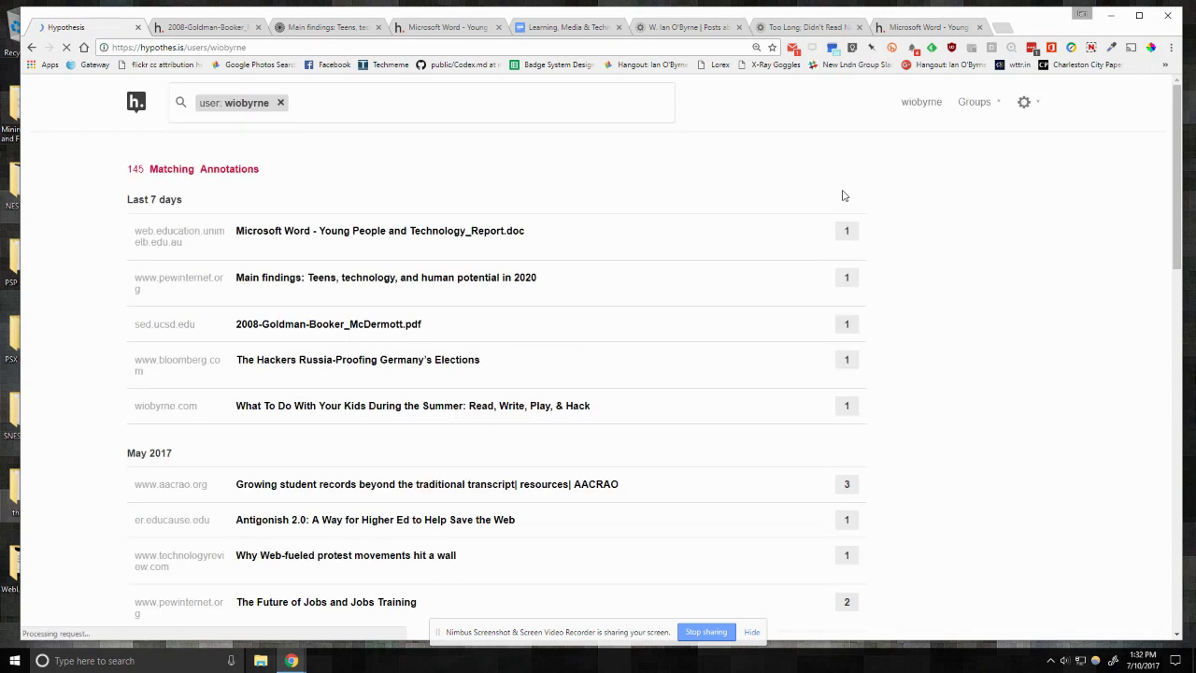
{"action": "left_click", "coordinate": [453, 239]}
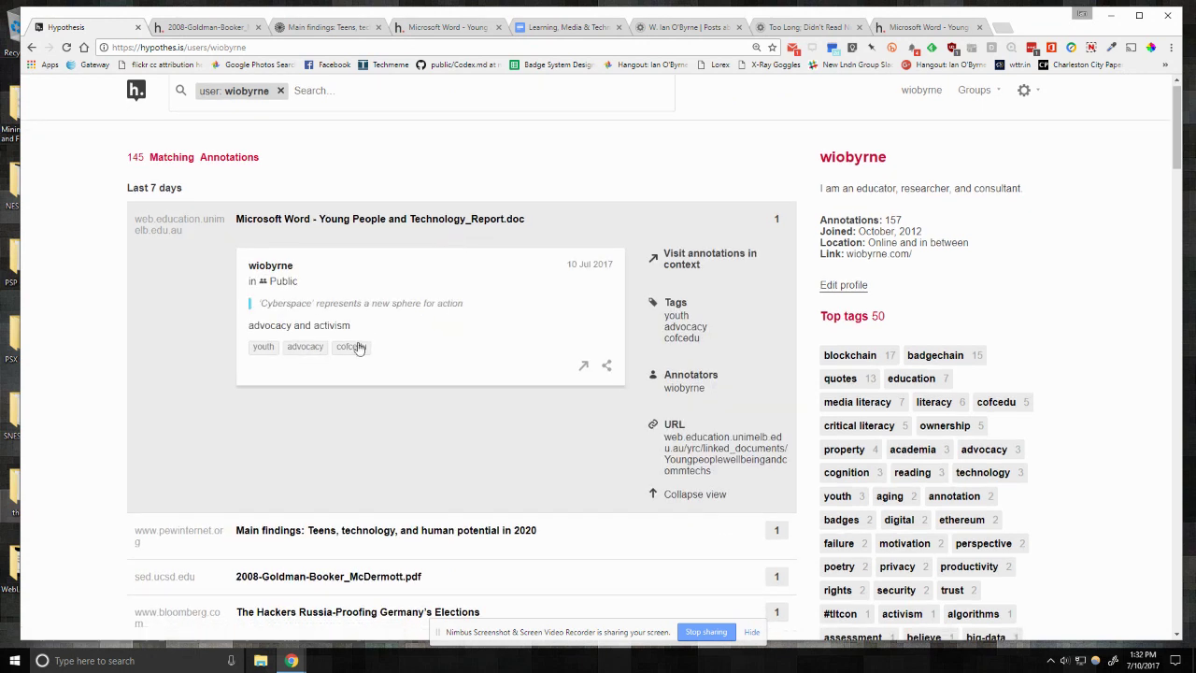
{"action": "left_click", "coordinate": [358, 347]}
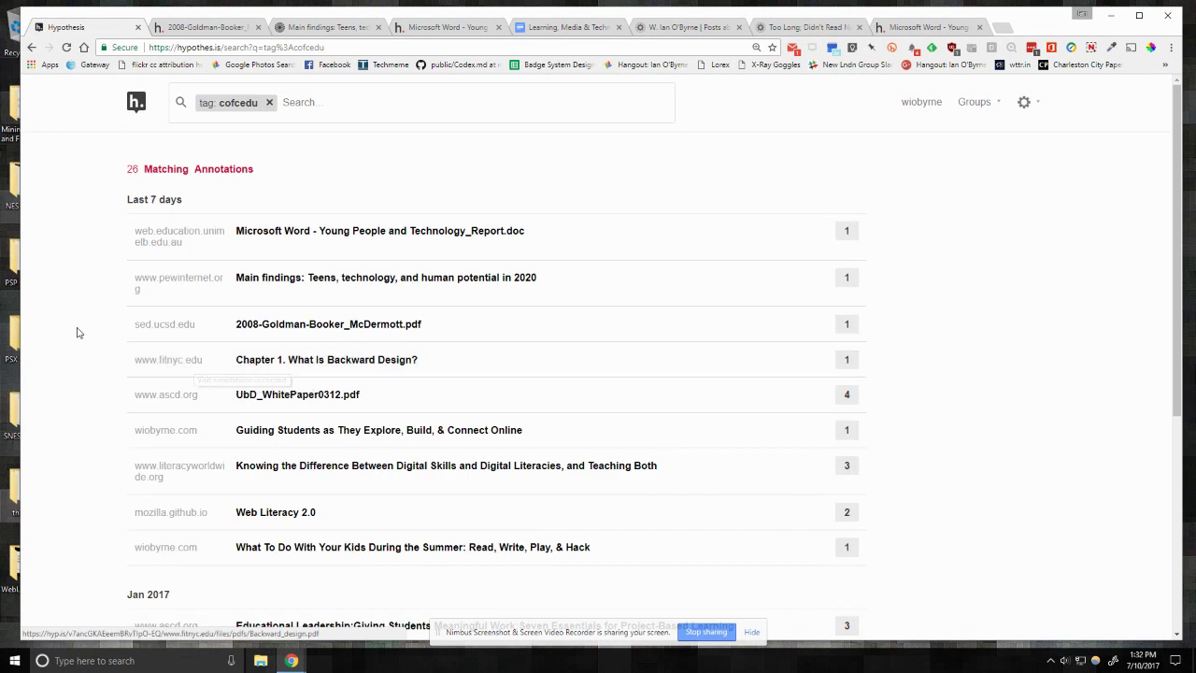
{"action": "scroll", "coordinate": [289, 285], "scroll_direction": "down", "scroll_amount": 4}
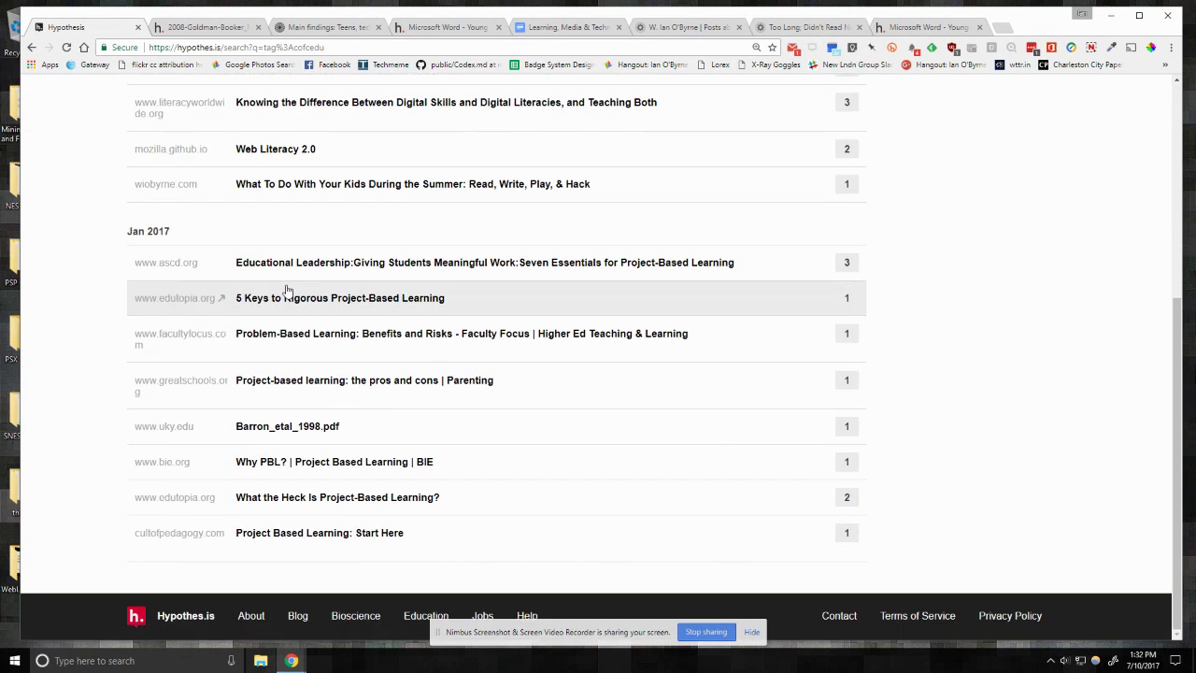
Look back over the annotations tagged cofcedu and open the Hypothesis home page
{"action": "scroll", "coordinate": [285, 292], "scroll_direction": "up", "scroll_amount": 4}
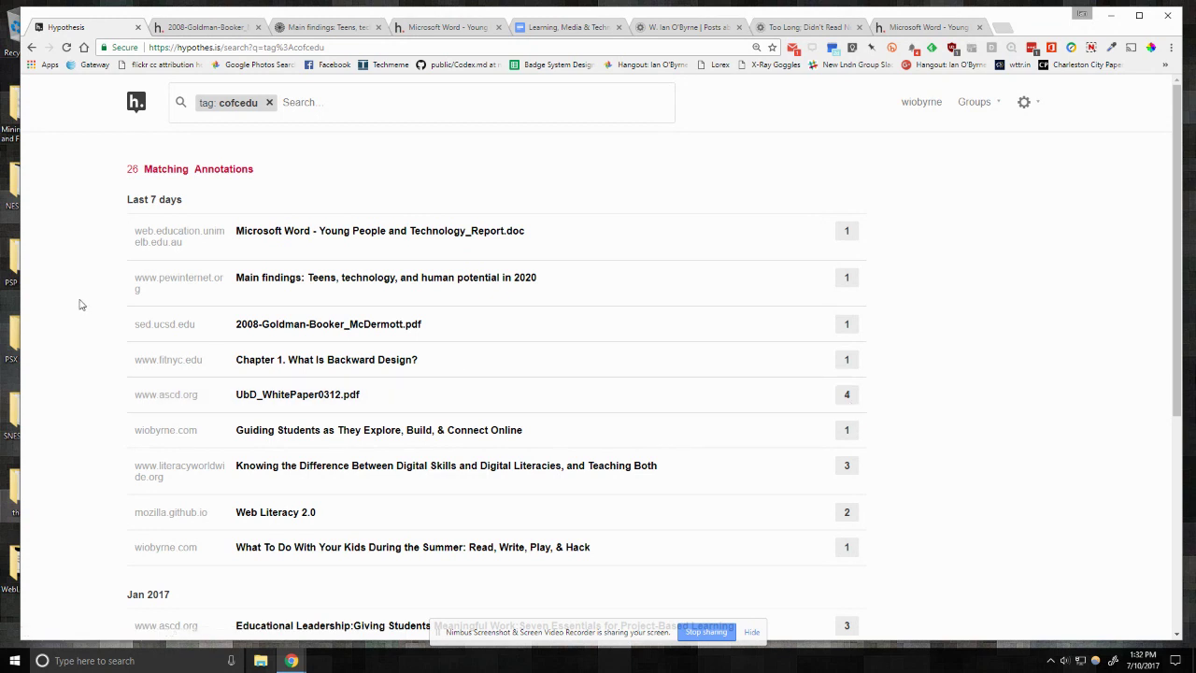
{"action": "scroll", "coordinate": [80, 304], "scroll_direction": "down", "scroll_amount": 1}
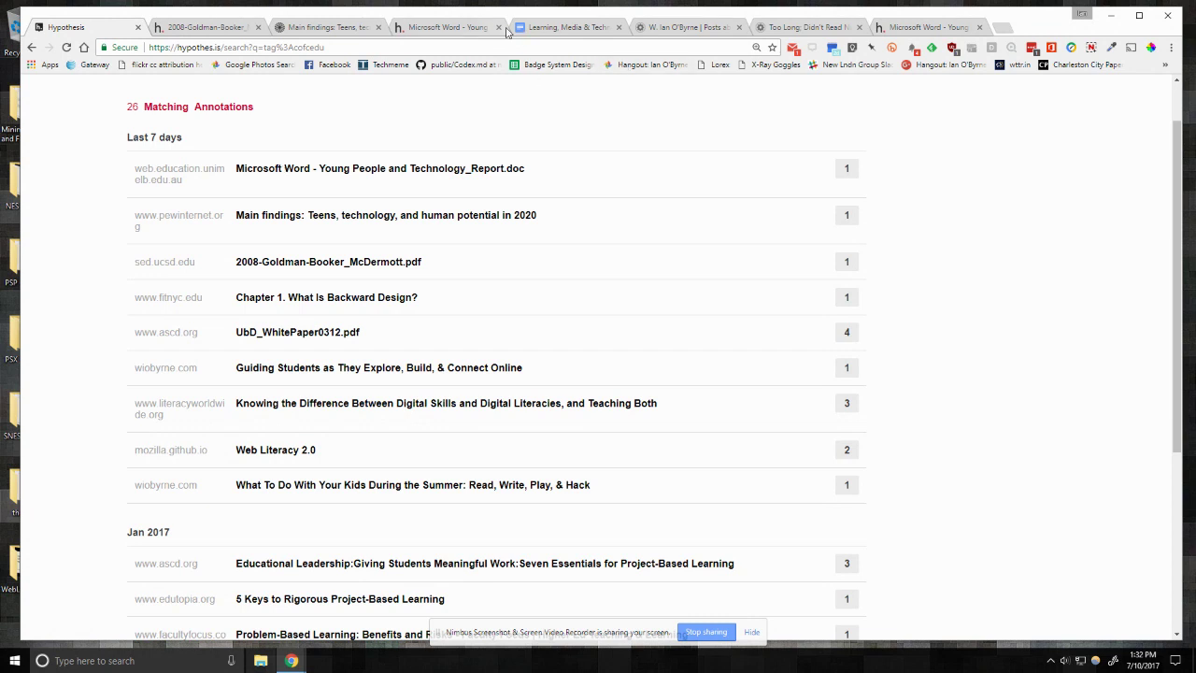
{"action": "scroll", "coordinate": [93, 152], "scroll_direction": "up", "scroll_amount": 1}
{"action": "left_click", "coordinate": [132, 108]}
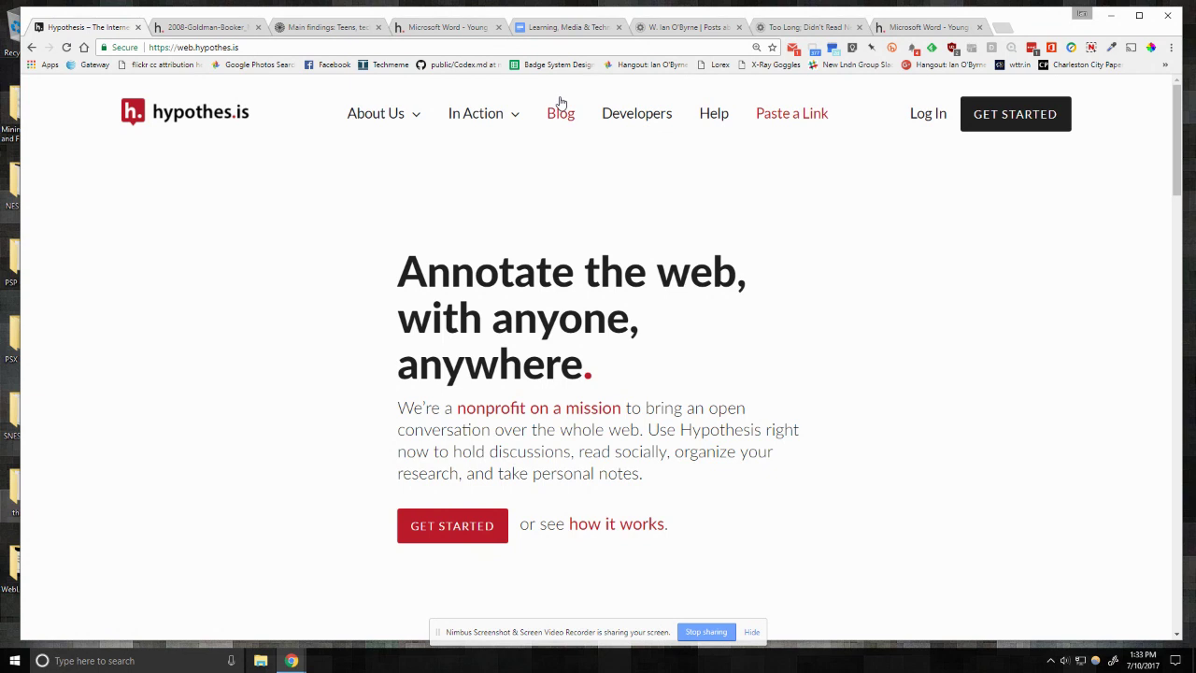
Switch to the Learning, Media & Technology submission planning document and place the cursor in the paragraph containing the linked phrase
{"action": "left_click", "coordinate": [568, 27]}
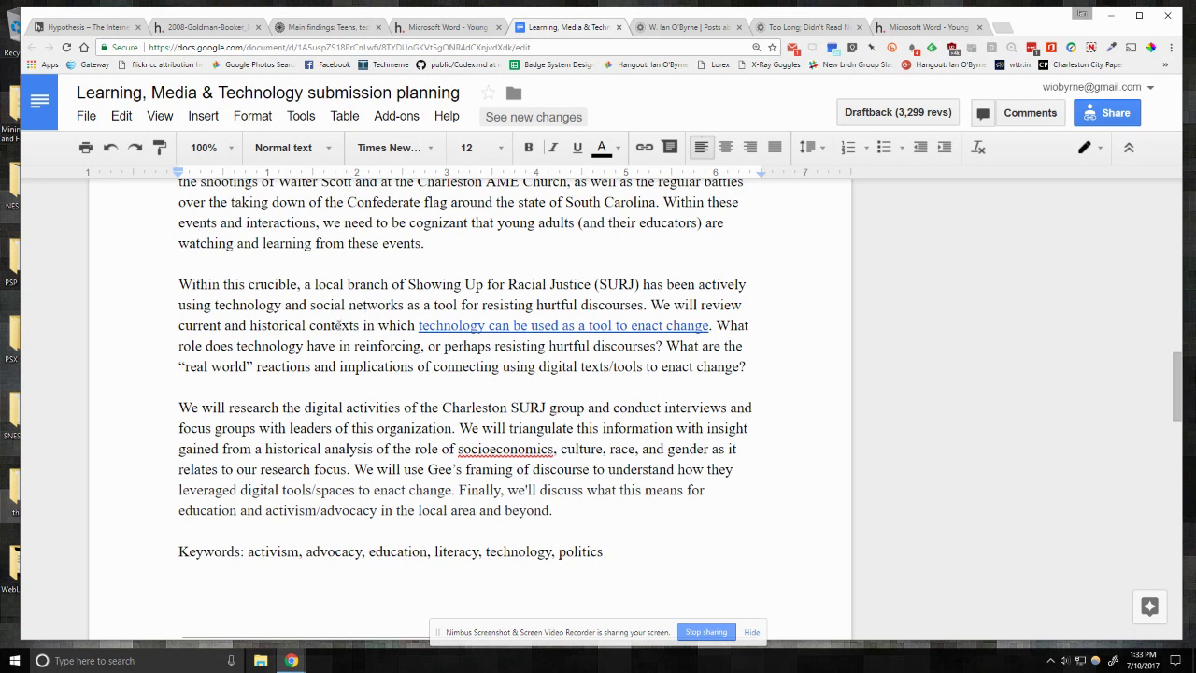
{"action": "left_click", "coordinate": [335, 325]}
View the author's website and its Too Long; Didn't Read newsletter page, including the e-mail field of the subscription form
{"action": "left_click", "coordinate": [695, 28]}
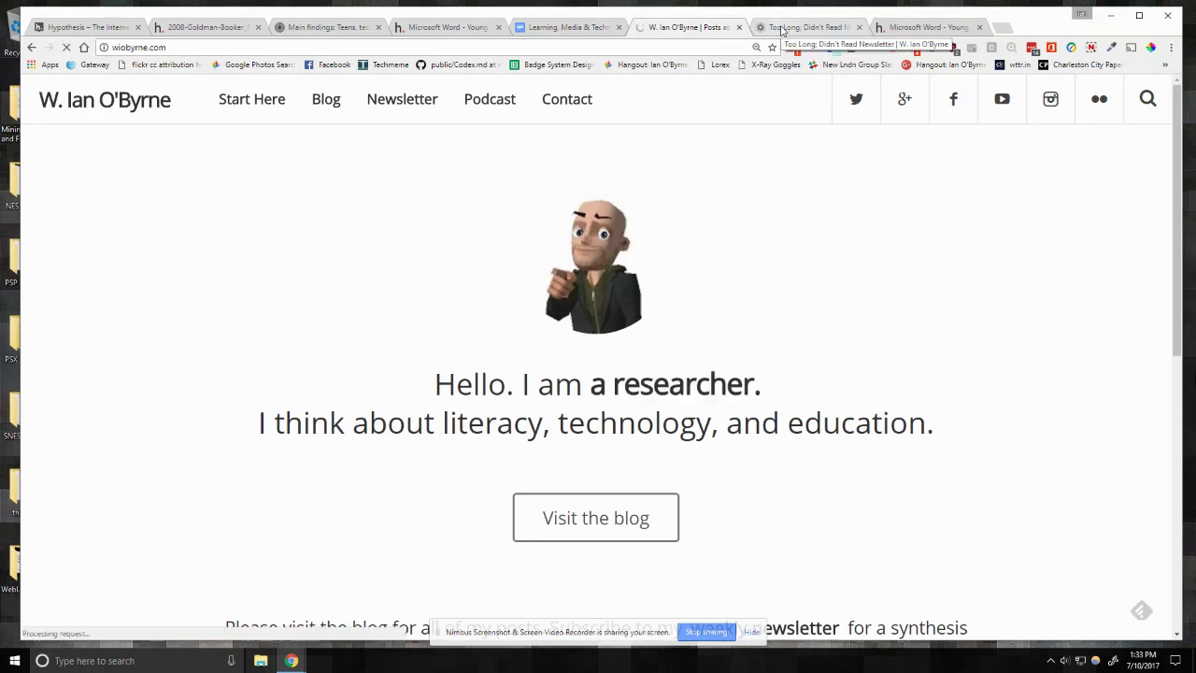
{"action": "left_click", "coordinate": [781, 29]}
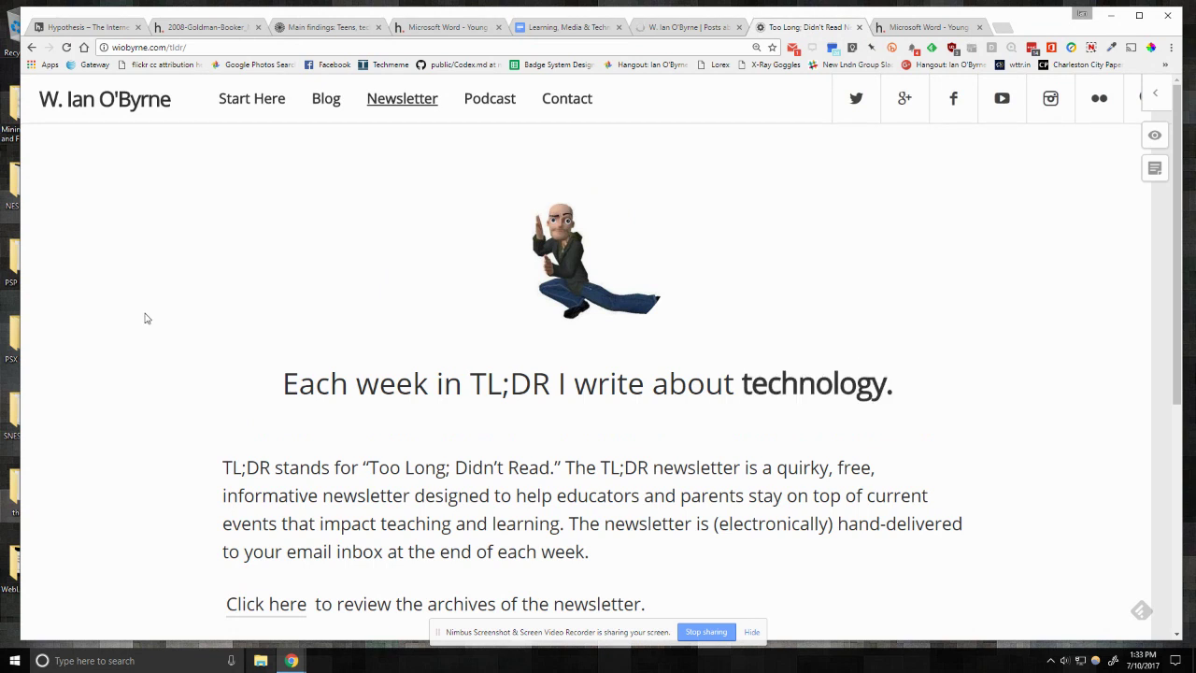
{"action": "scroll", "coordinate": [147, 321], "scroll_direction": "down", "scroll_amount": 4}
{"action": "left_click", "coordinate": [255, 320]}
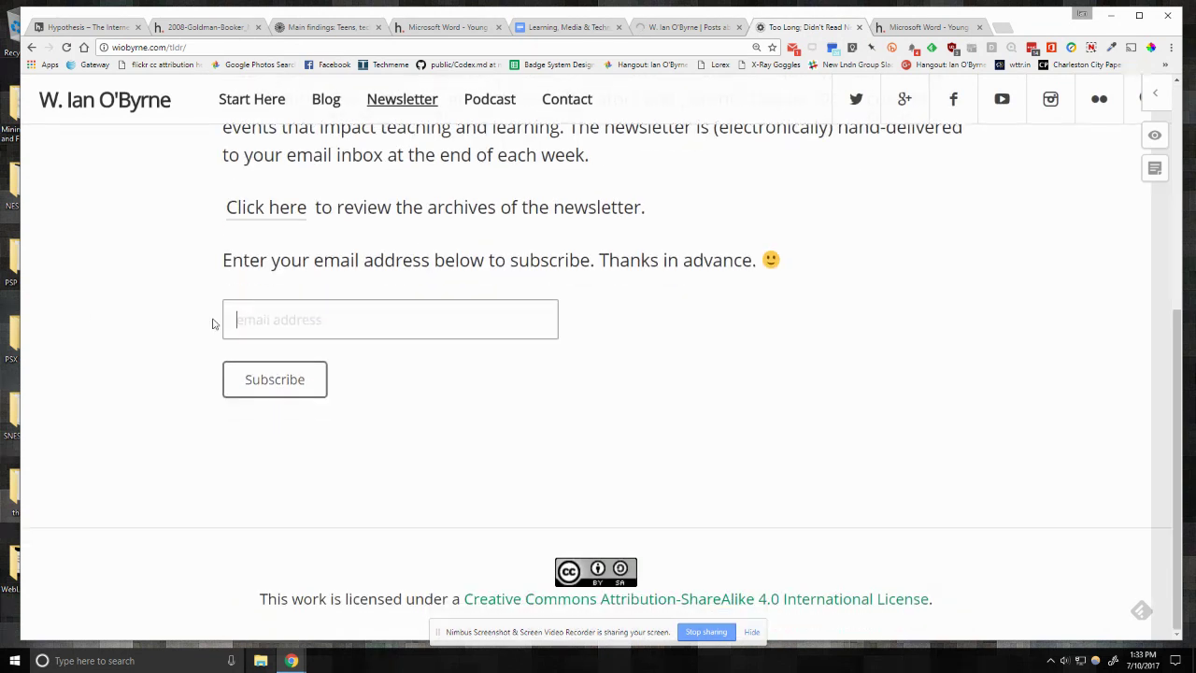
{"action": "scroll", "coordinate": [84, 314], "scroll_direction": "up", "scroll_amount": 4}
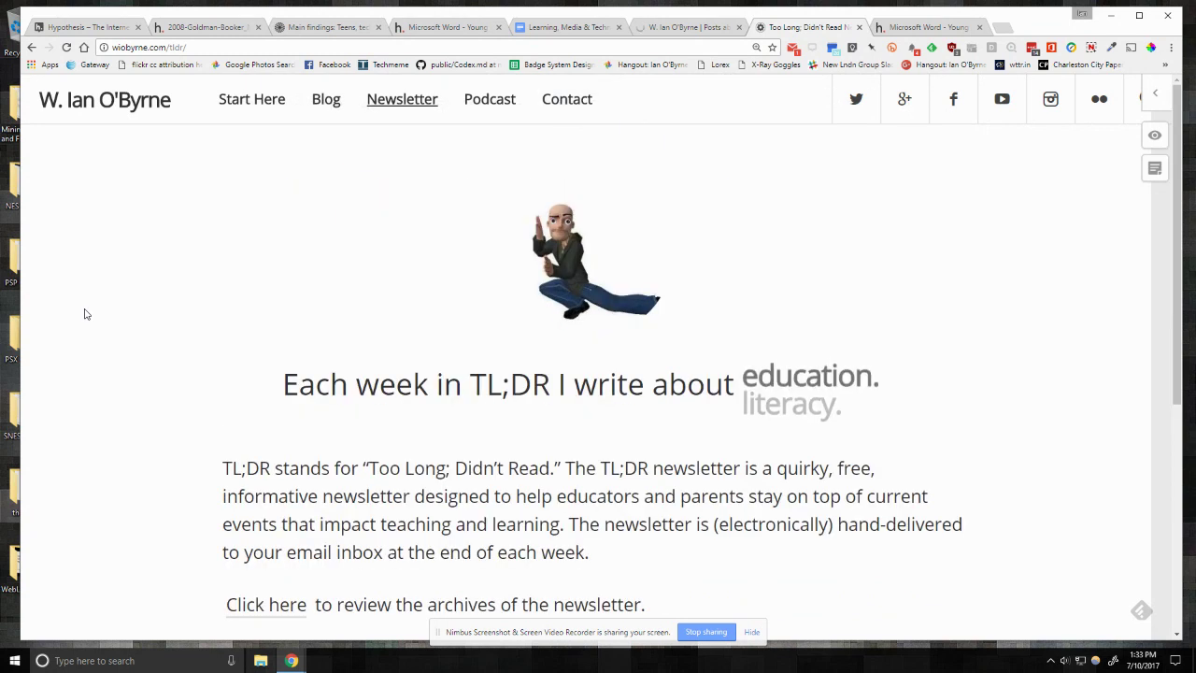